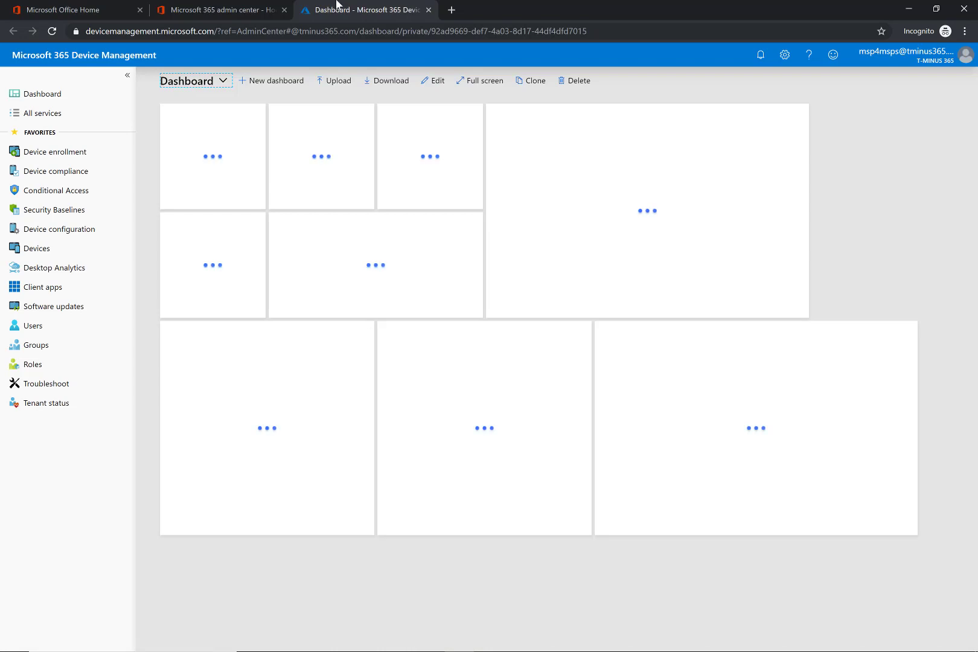
Step: Return to the Device Management dashboard and open the Client apps installation status overview
{"action": "left_click", "coordinate": [236, 8]}
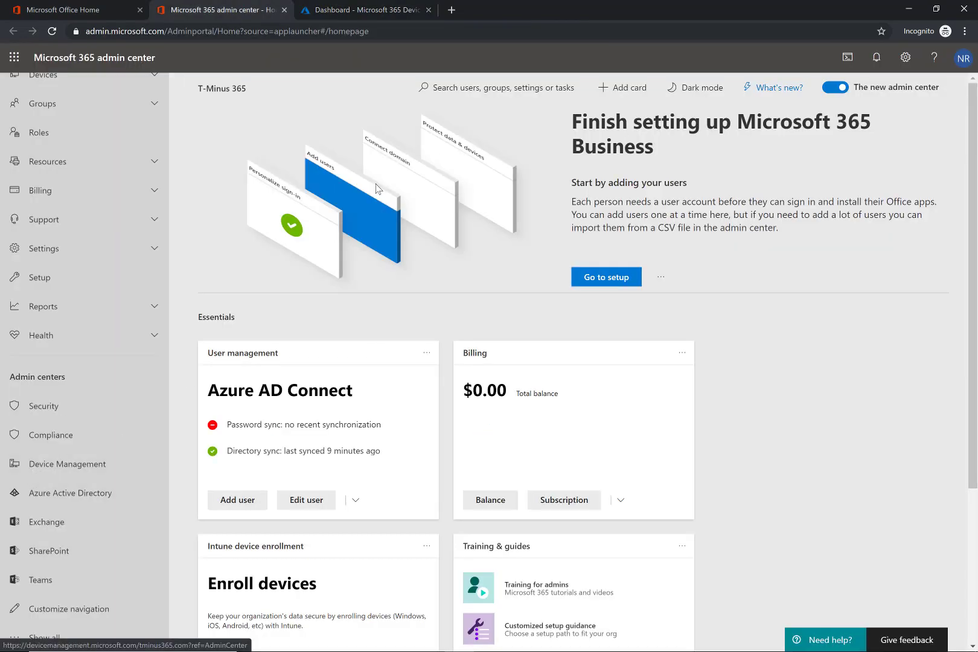
{"action": "left_click", "coordinate": [308, 13]}
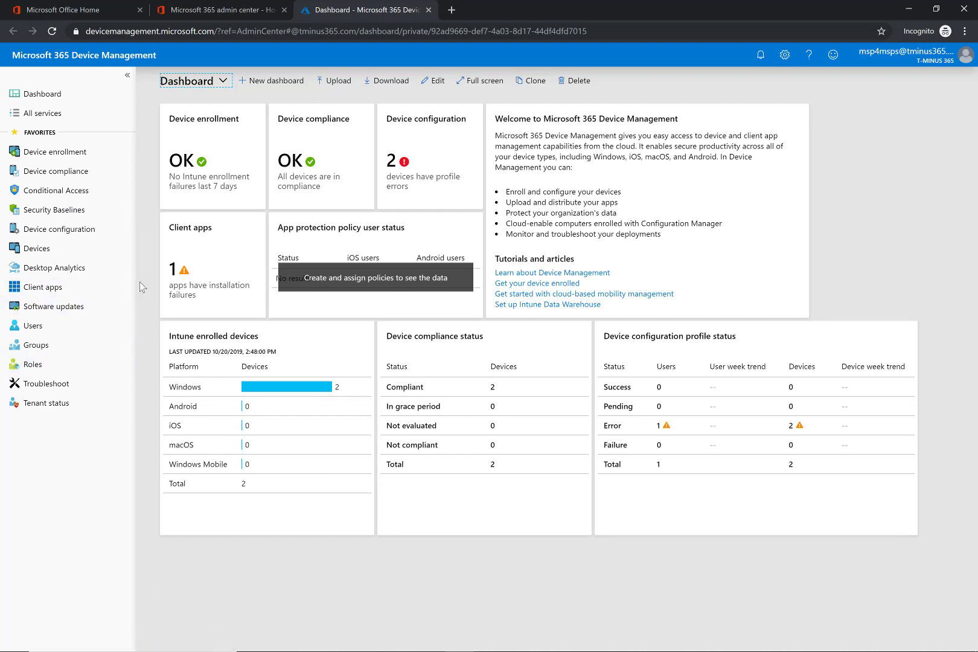
{"action": "left_click", "coordinate": [75, 284]}
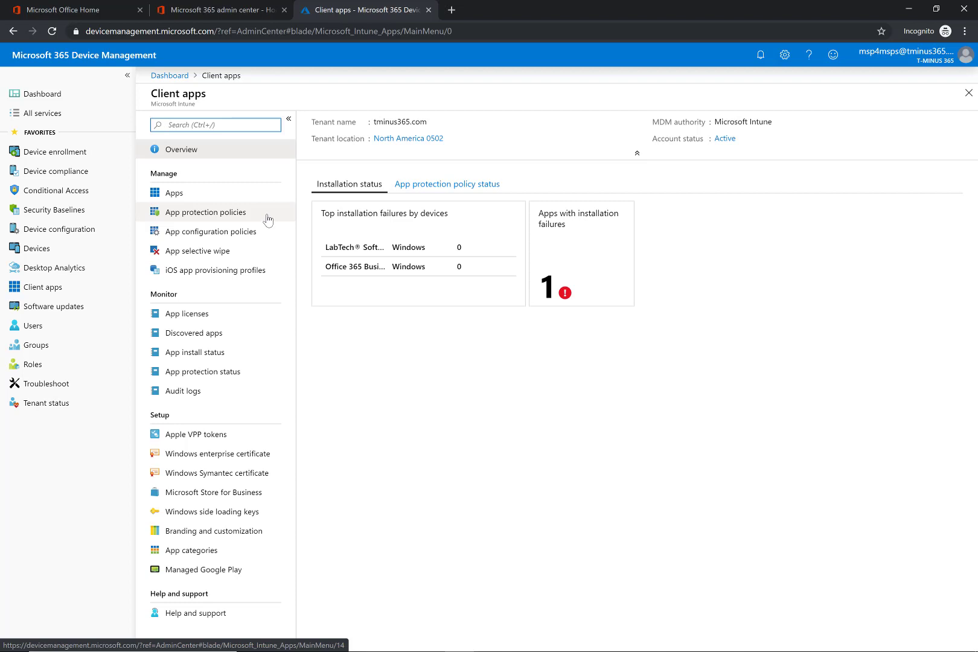
Step: Start a new Windows 10 policy from the App protection policies list
{"action": "left_click", "coordinate": [267, 219]}
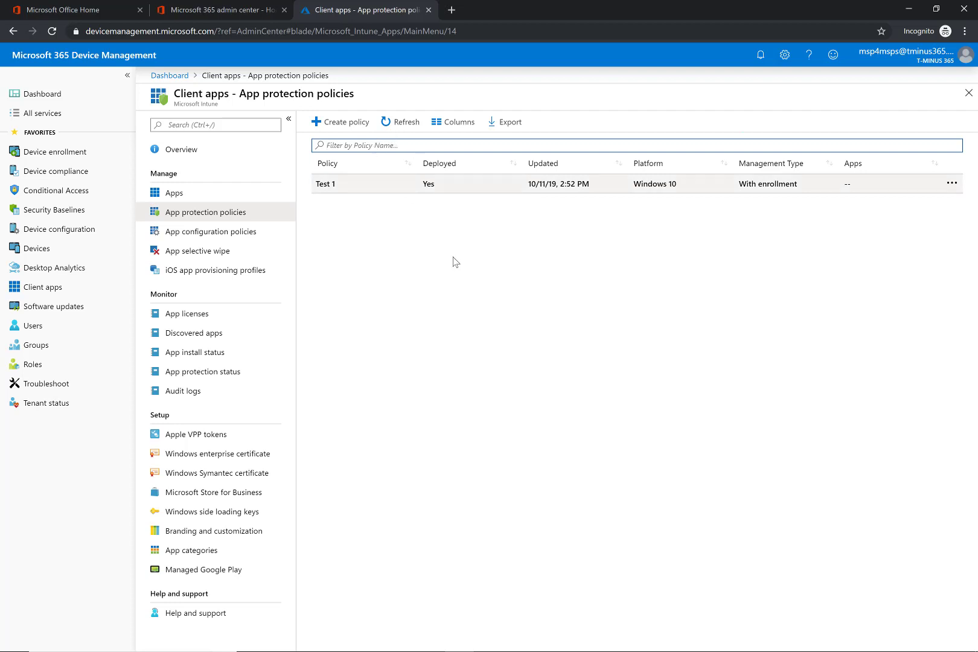
{"action": "left_click", "coordinate": [331, 123]}
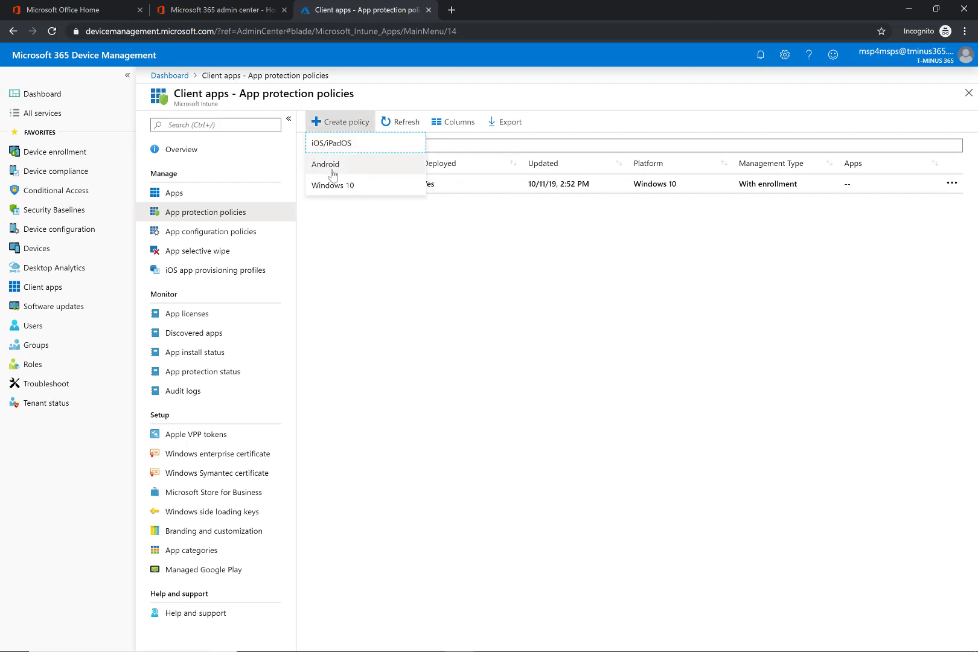
{"action": "left_click", "coordinate": [352, 186]}
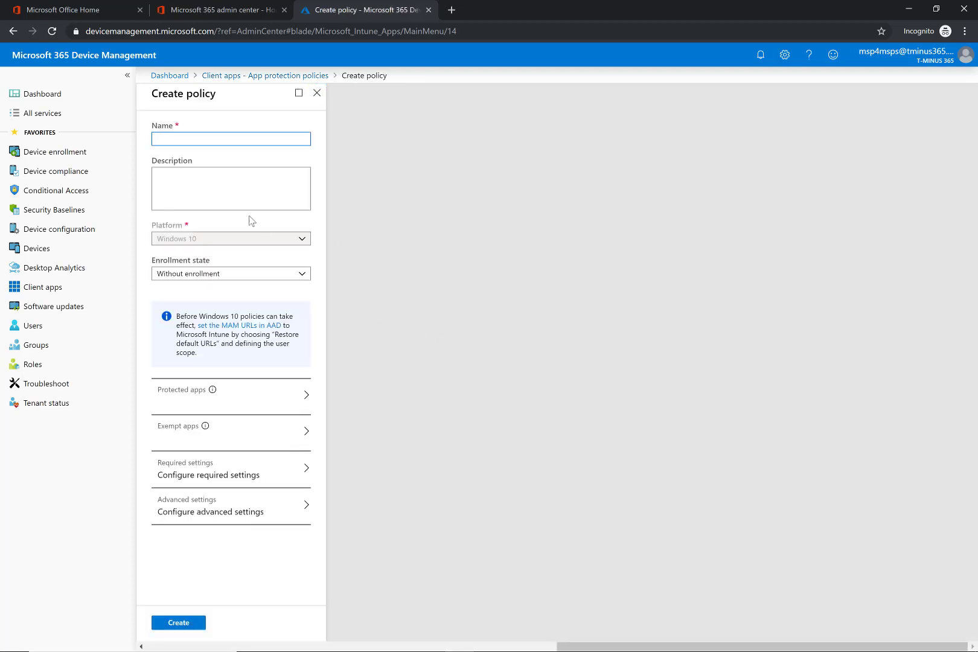
Step: Name the policy WIP and set its enrollment state to With enrollment
{"action": "left_click", "coordinate": [218, 136]}
{"action": "type", "text": "Window"}
{"action": "key", "text": "BackSpace"}
{"action": "key", "text": "BackSpace"}
{"action": "key", "text": "BackSpace"}
{"action": "key", "text": "BackSpace"}
{"action": "key", "text": "BackSpace"}
{"action": "type", "text": "IP"}
{"action": "key", "text": "Tab"}
{"action": "left_click", "coordinate": [264, 288]}
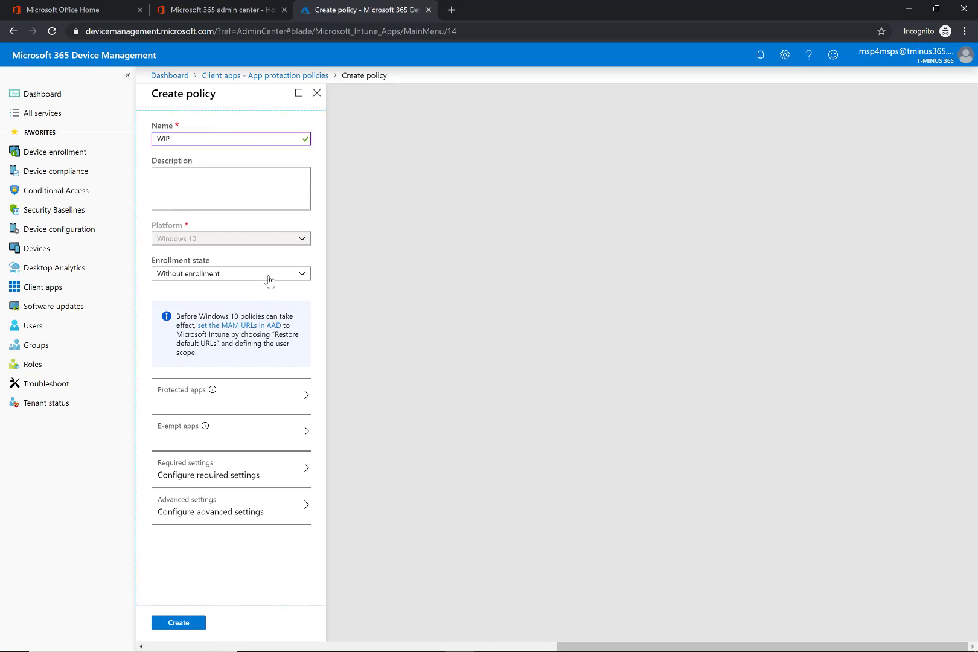
{"action": "left_click", "coordinate": [227, 279]}
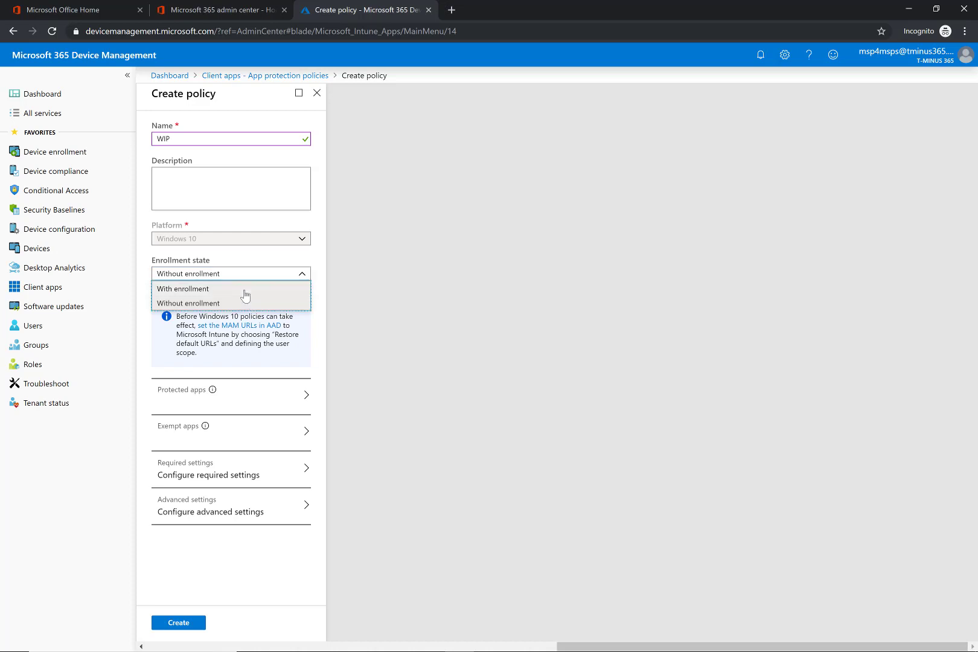
{"action": "left_click", "coordinate": [244, 289]}
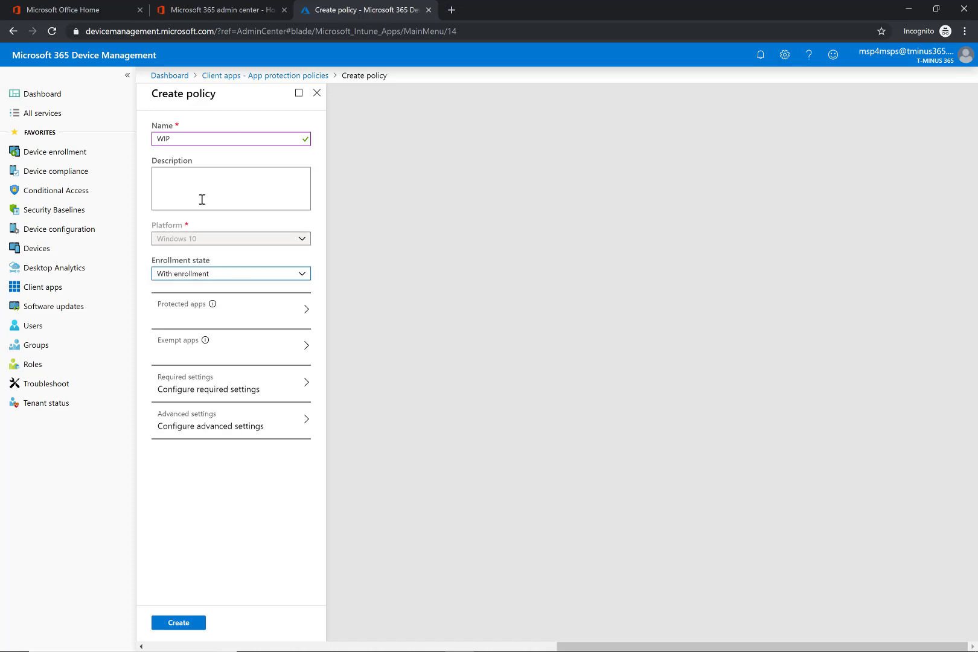
Step: Open the WIP policy's protected apps list and dismiss the import-apps pane
{"action": "left_click", "coordinate": [262, 307]}
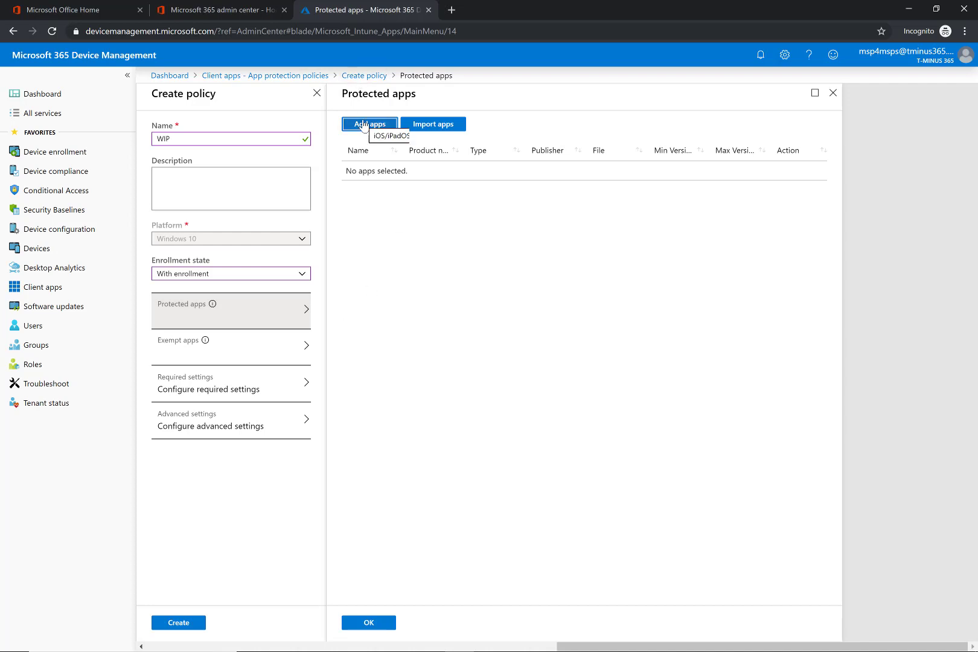
{"action": "left_click", "coordinate": [447, 126]}
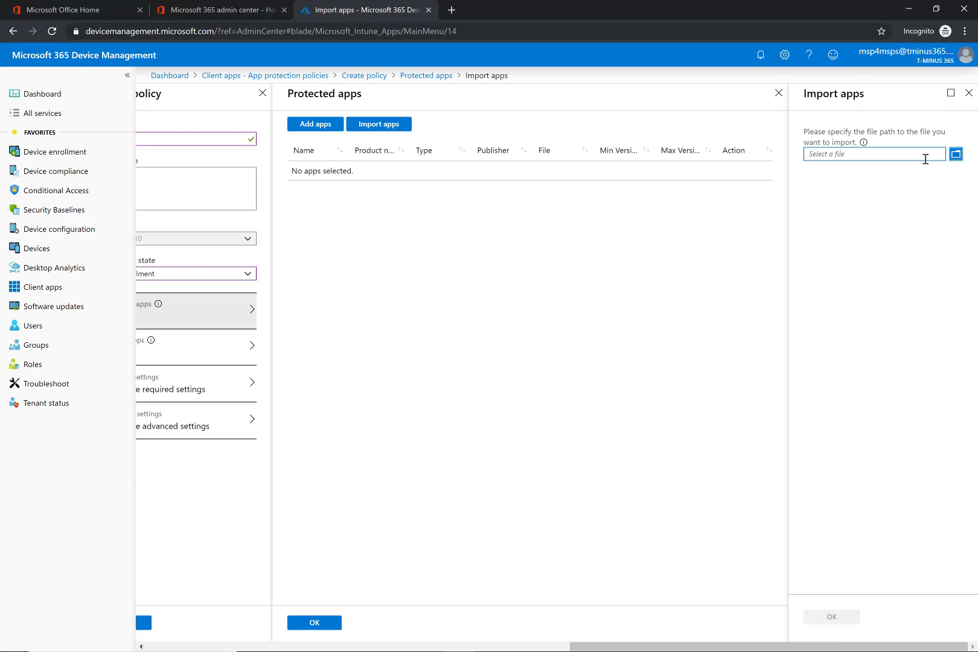
{"action": "left_click", "coordinate": [967, 94]}
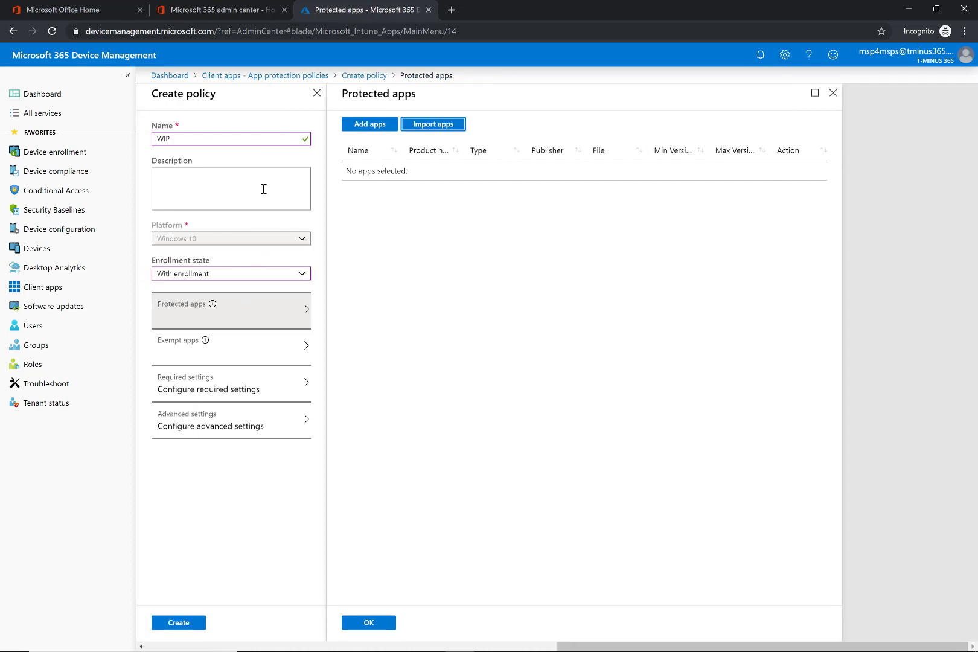
Step: Open Add apps on the Recommended apps category and test the select-all checkbox
{"action": "left_click", "coordinate": [369, 123]}
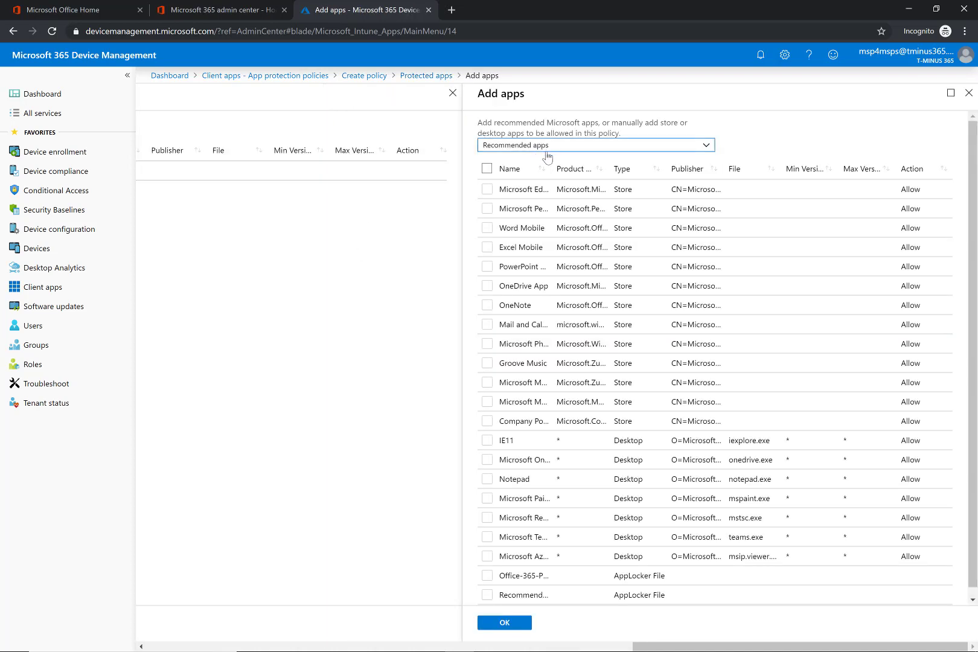
{"action": "left_click", "coordinate": [548, 147]}
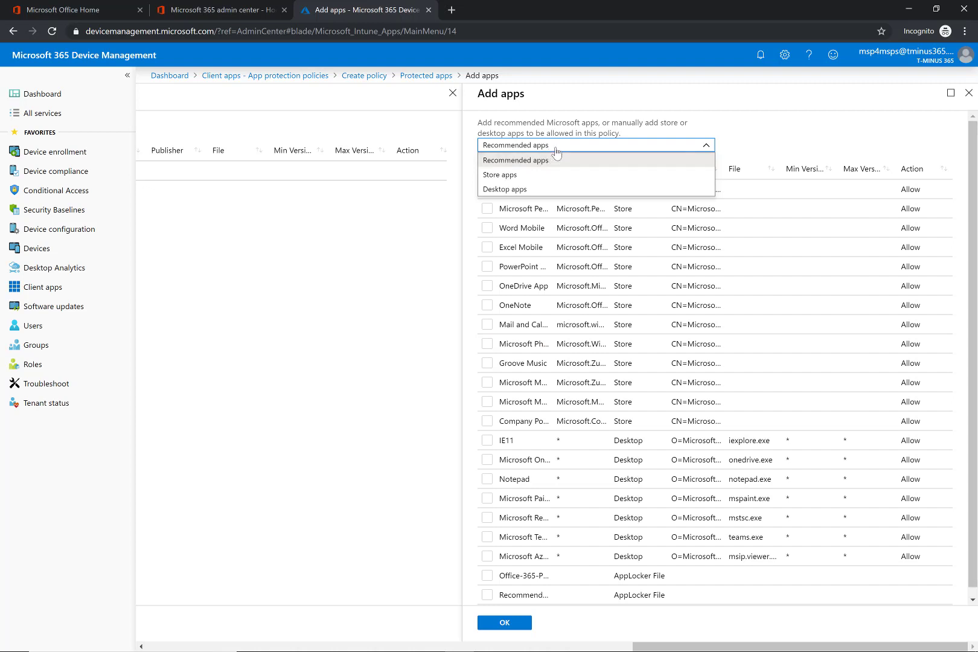
{"action": "left_click", "coordinate": [556, 155]}
{"action": "scroll", "coordinate": [619, 389], "scroll_direction": "down", "scroll_amount": 1}
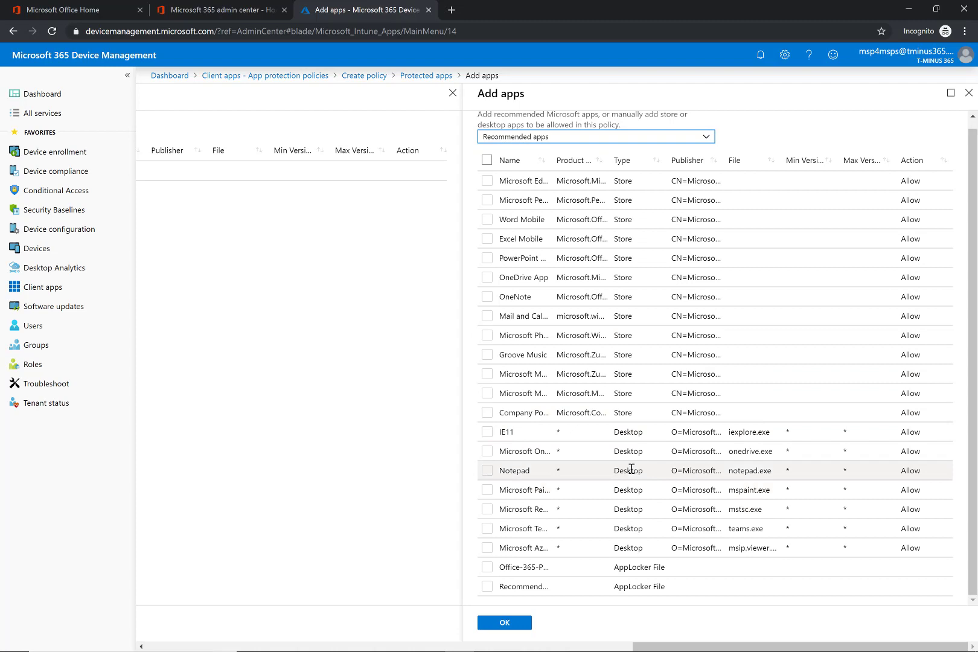
{"action": "scroll", "coordinate": [614, 467], "scroll_direction": "up", "scroll_amount": 1}
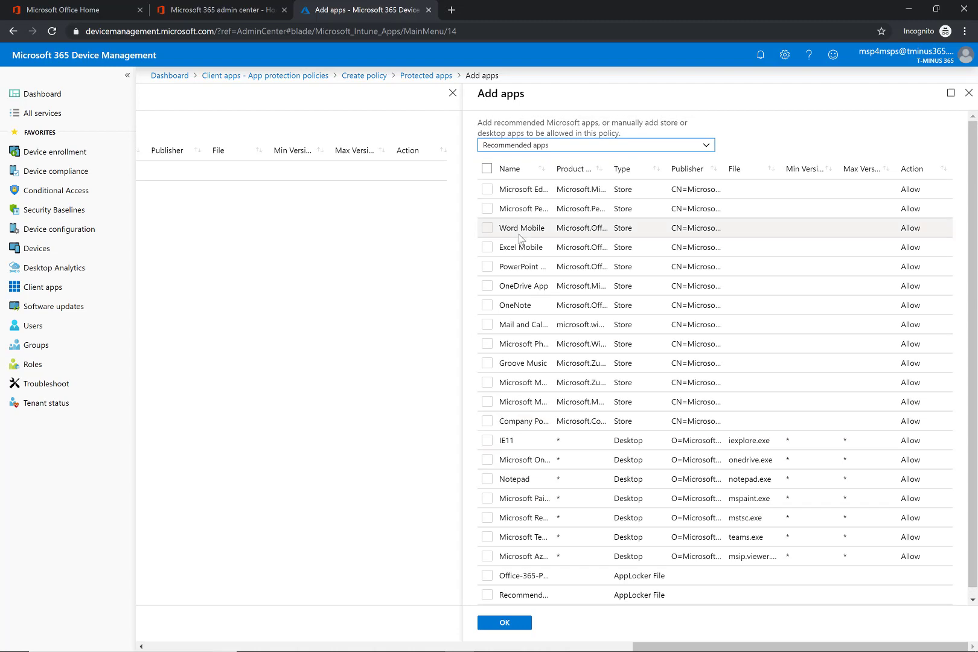
{"action": "left_click", "coordinate": [518, 146]}
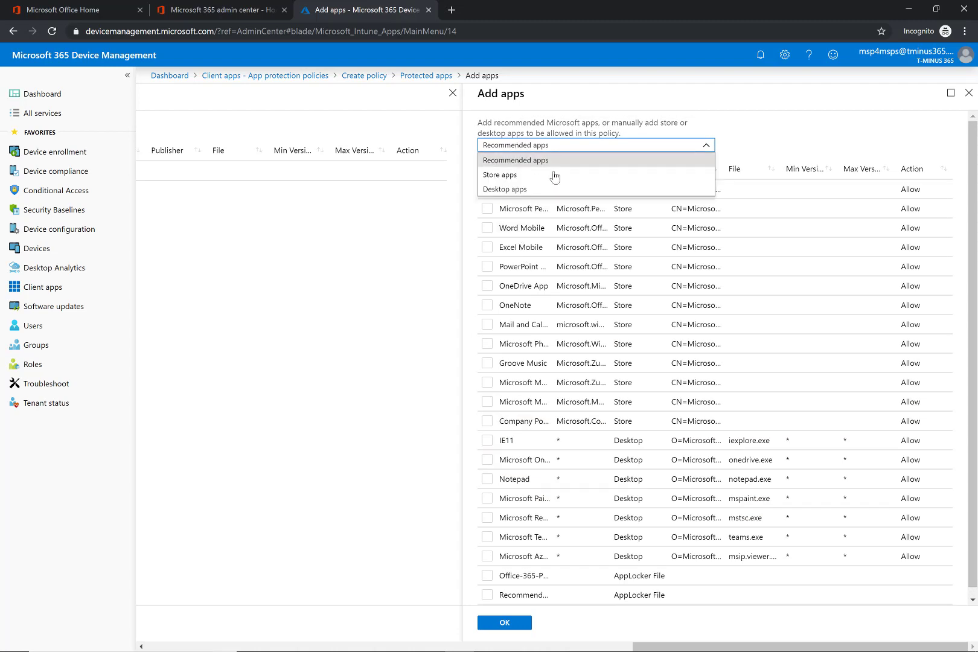
{"action": "left_click", "coordinate": [495, 147]}
{"action": "left_click", "coordinate": [487, 169]}
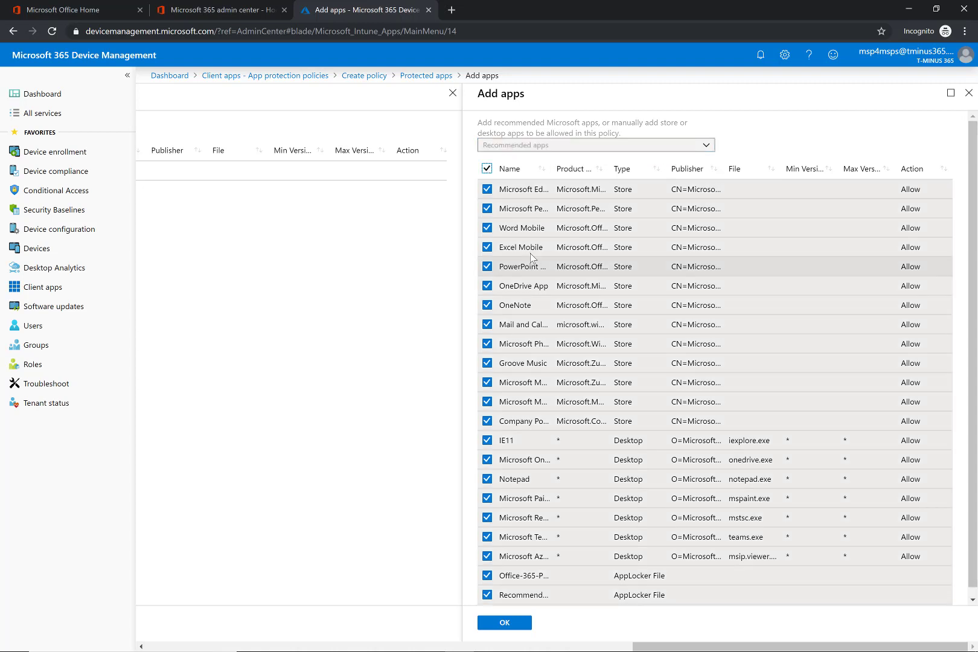
{"action": "left_click", "coordinate": [487, 169]}
Step: Check the Desktop and Store app categories, then return to Recommended and select all apps
{"action": "left_click", "coordinate": [504, 146]}
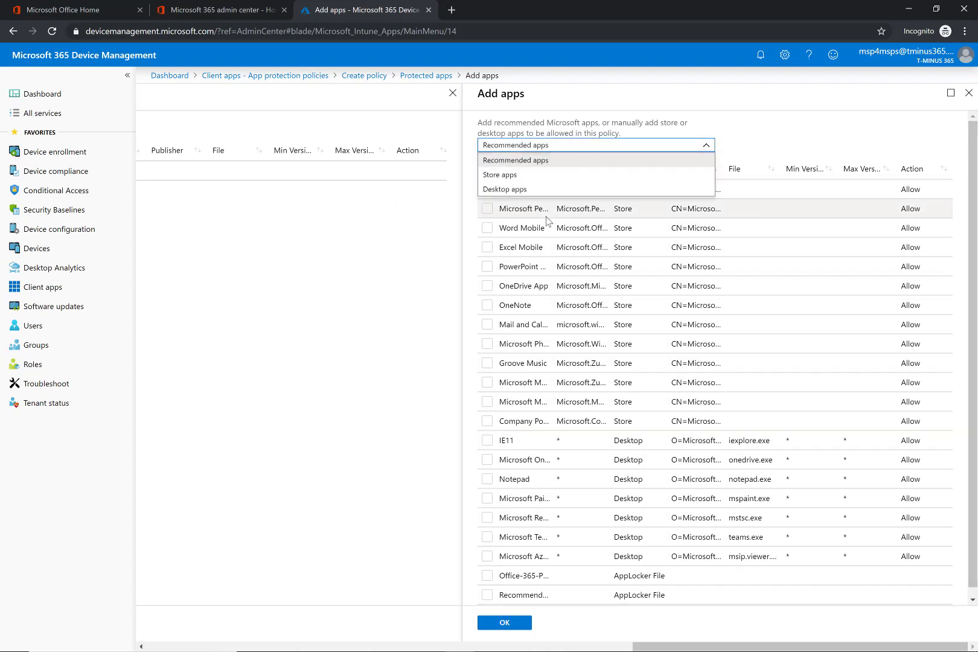
{"action": "left_click", "coordinate": [514, 190]}
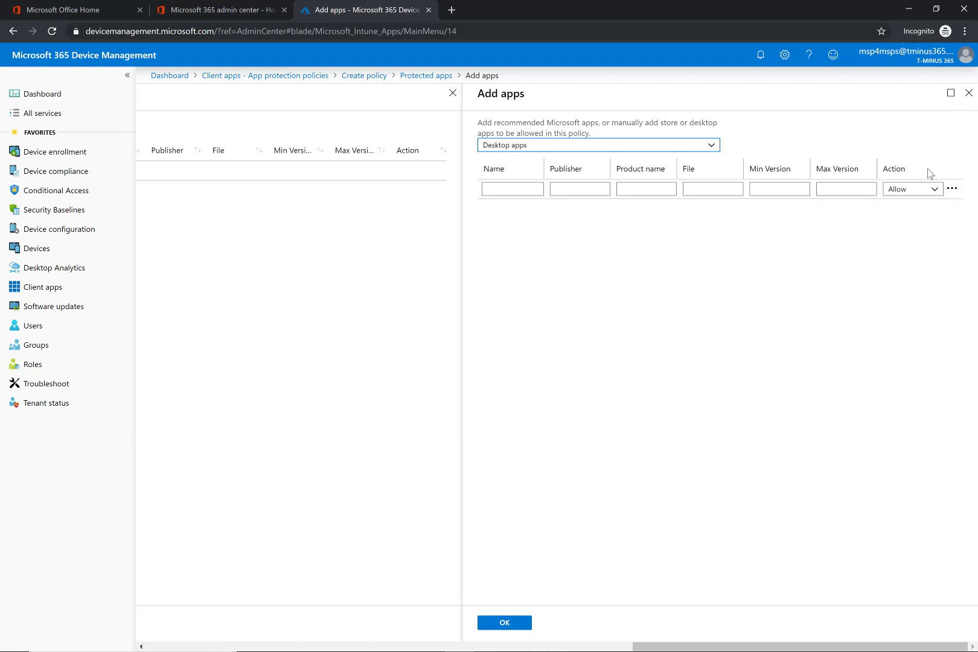
{"action": "left_click", "coordinate": [530, 144]}
{"action": "left_click", "coordinate": [529, 147]}
{"action": "left_click", "coordinate": [521, 147]}
{"action": "left_click", "coordinate": [522, 175]}
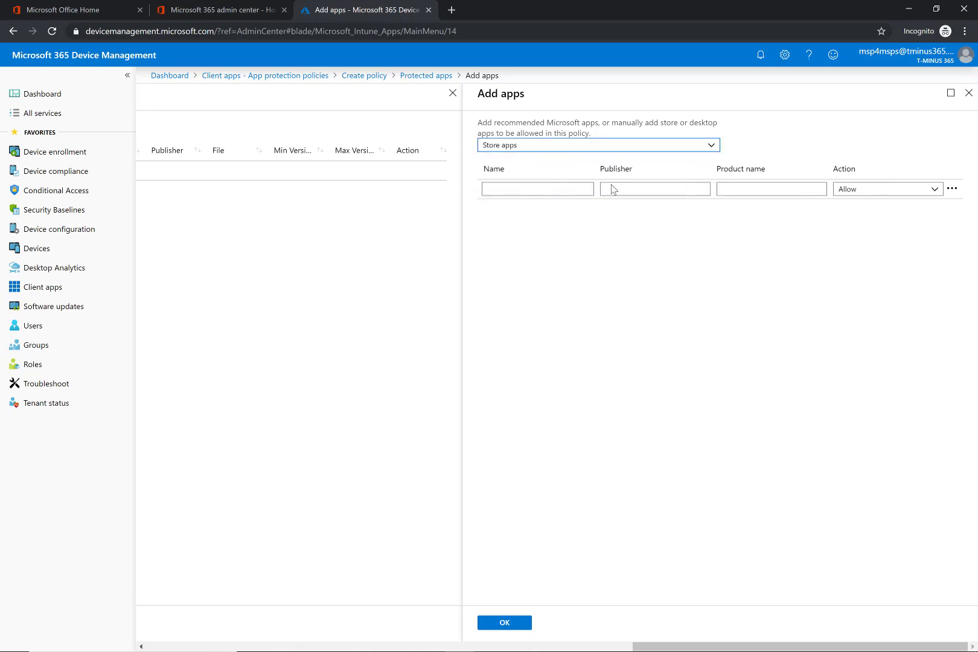
{"action": "left_click", "coordinate": [643, 150]}
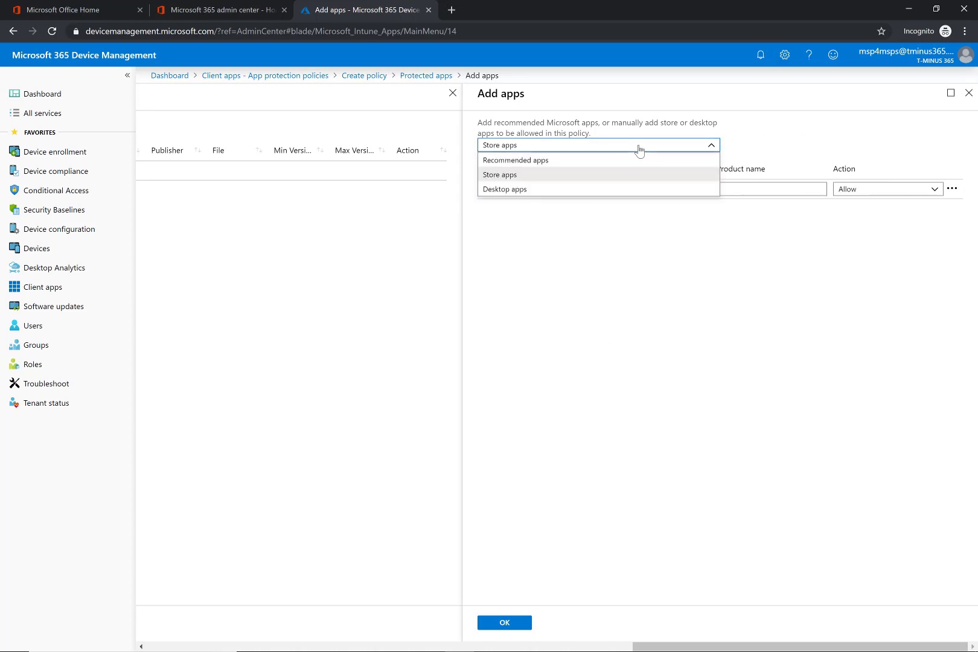
{"action": "left_click", "coordinate": [523, 175]}
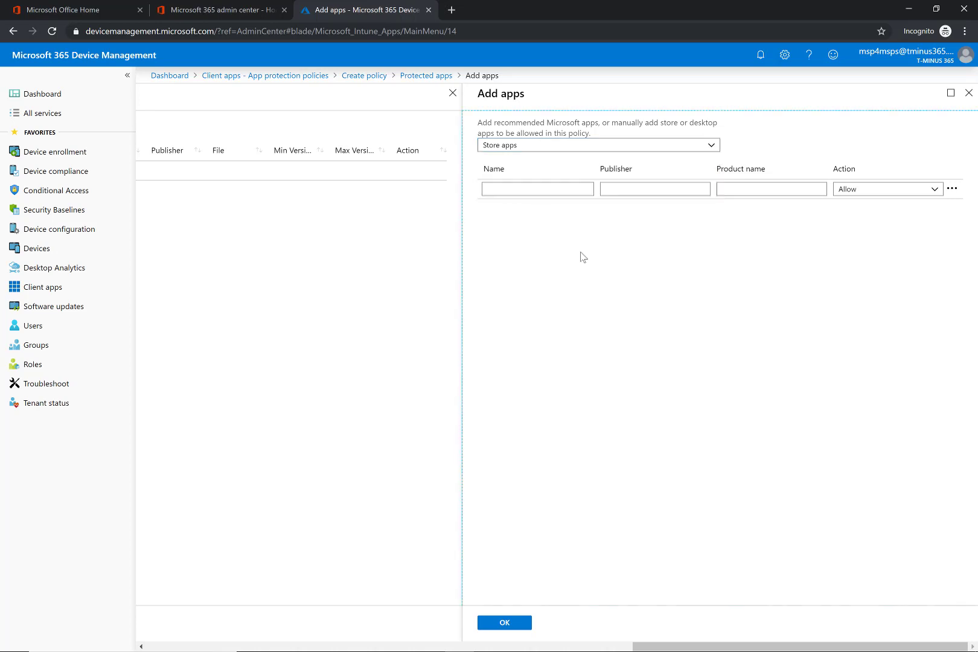
{"action": "left_click", "coordinate": [567, 146]}
{"action": "left_click", "coordinate": [546, 146]}
{"action": "key", "text": "Up"}
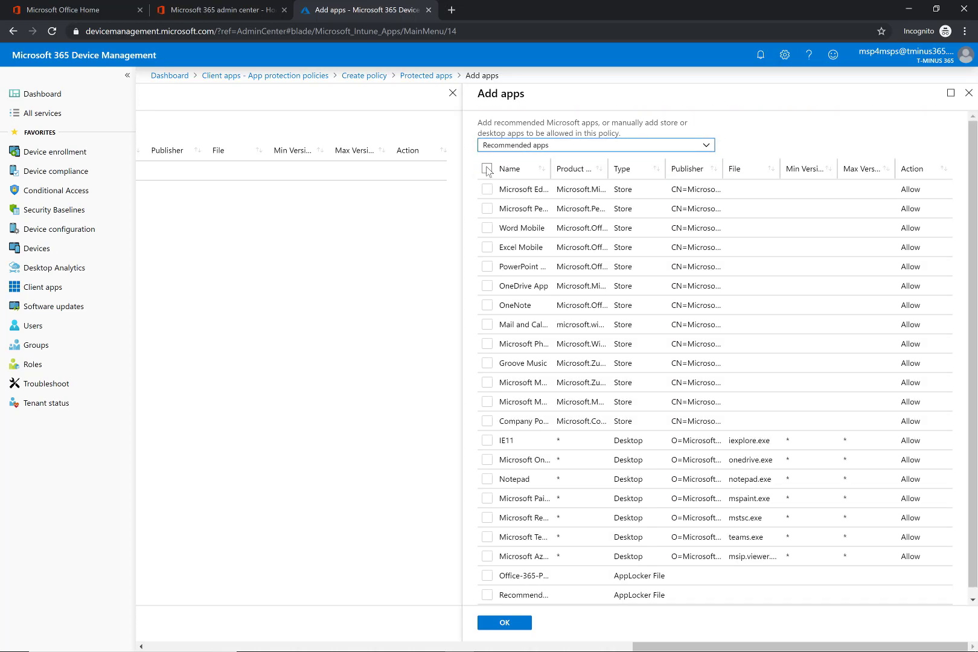
{"action": "left_click", "coordinate": [487, 169]}
Step: Add the selected recommended apps to protected apps, then close the empty Exempt apps list
{"action": "left_click", "coordinate": [516, 625]}
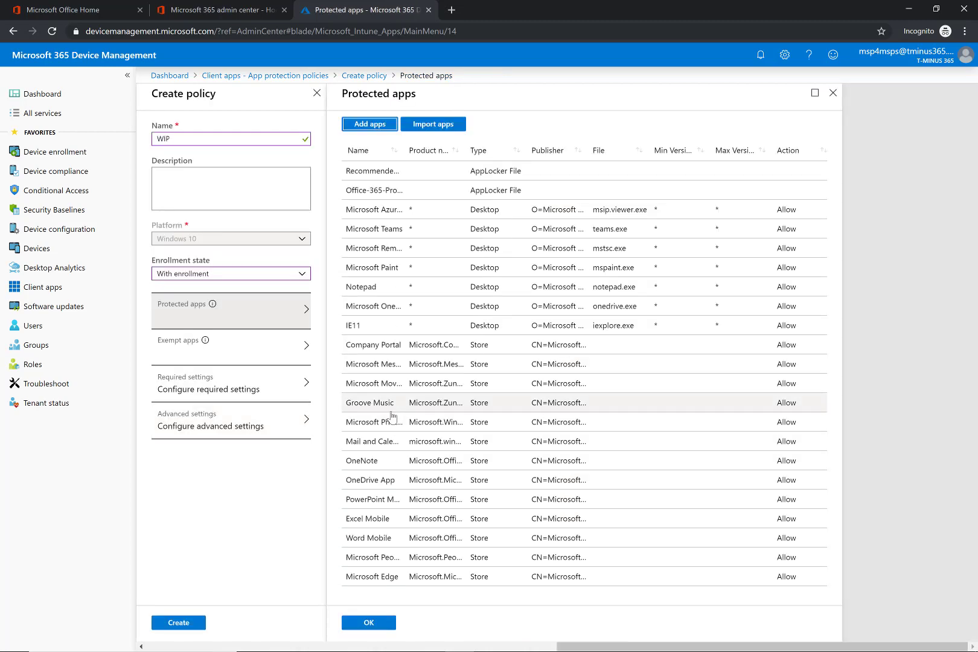
{"action": "left_click", "coordinate": [369, 624]}
{"action": "left_click", "coordinate": [259, 360]}
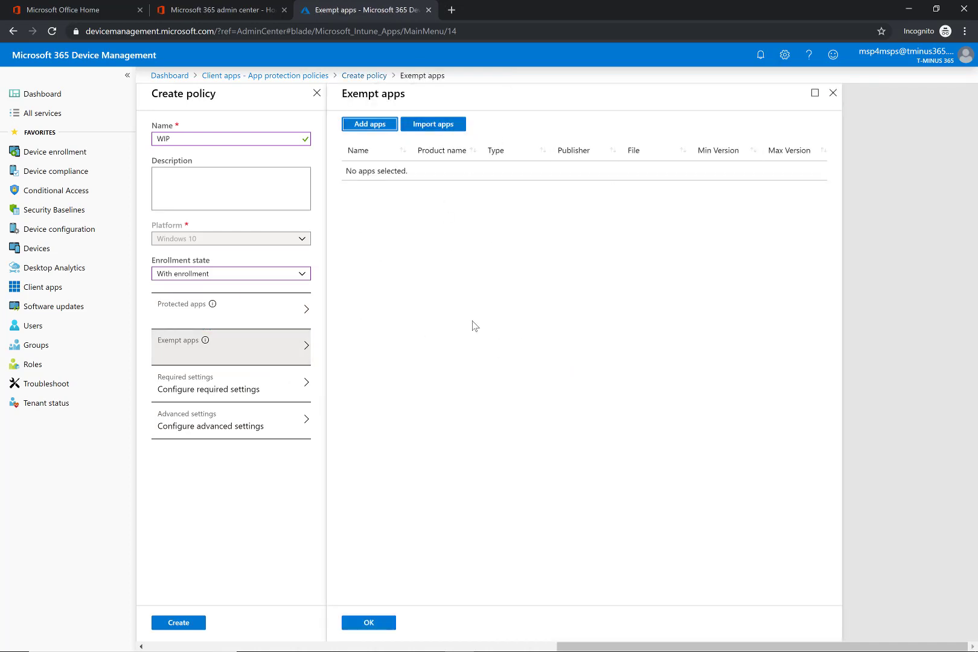
{"action": "left_click", "coordinate": [832, 93]}
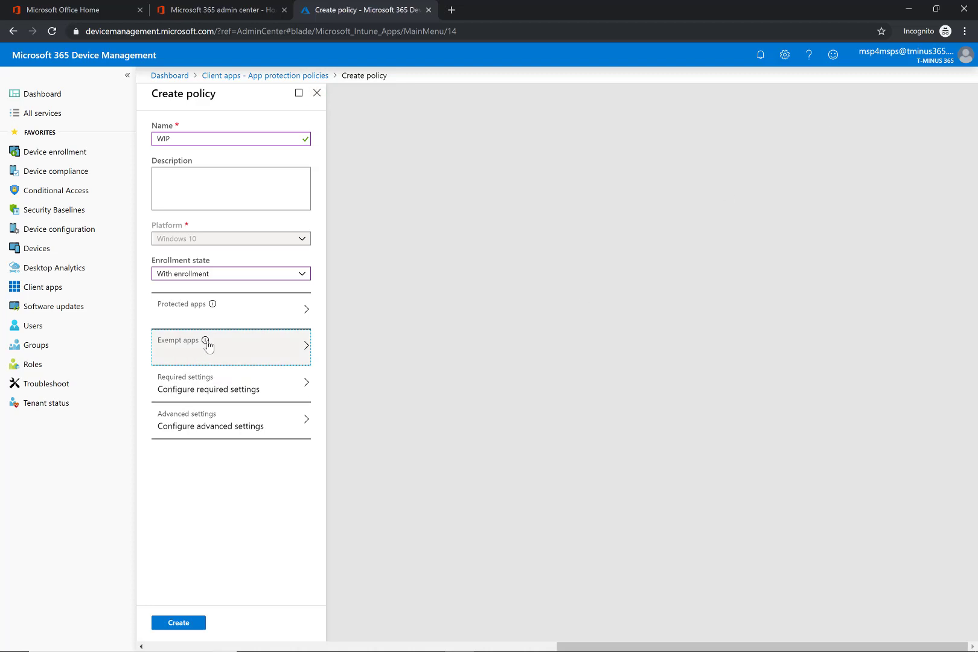
{"action": "mouse_move", "coordinate": [206, 341]}
Step: Compare the Allow Overrides, Silent and Block modes, then save Required settings with Block
{"action": "left_click", "coordinate": [269, 403]}
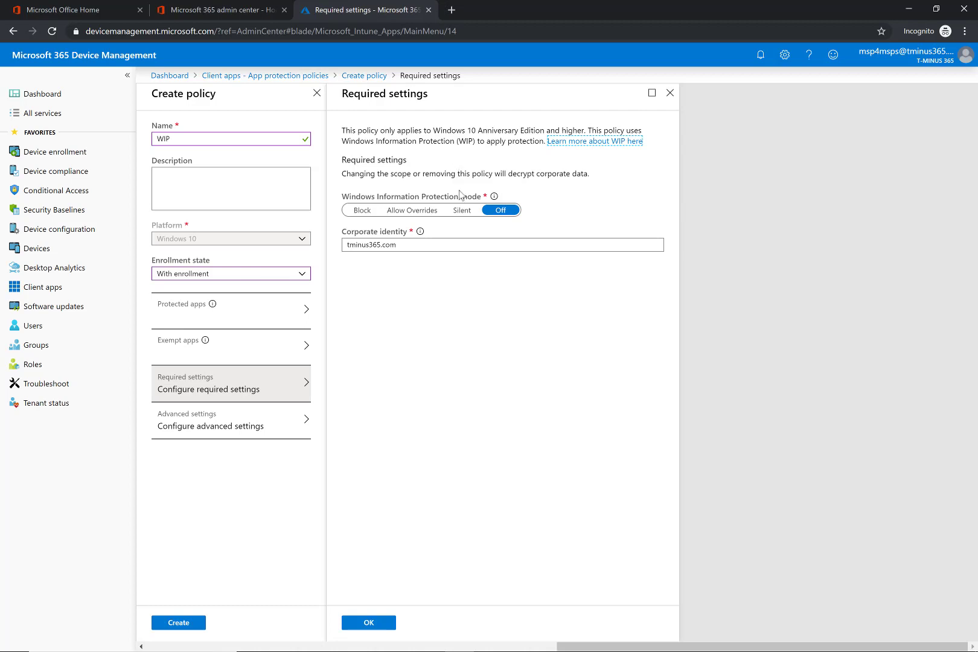
{"action": "left_click", "coordinate": [420, 214]}
{"action": "left_click", "coordinate": [466, 212]}
{"action": "left_click", "coordinate": [409, 212]}
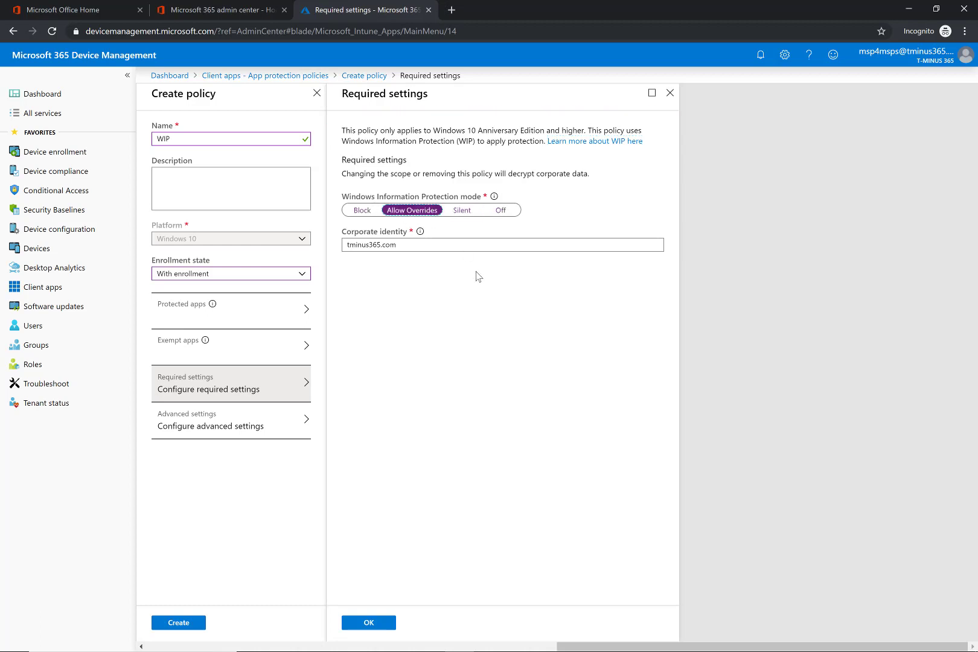
{"action": "left_click", "coordinate": [463, 217]}
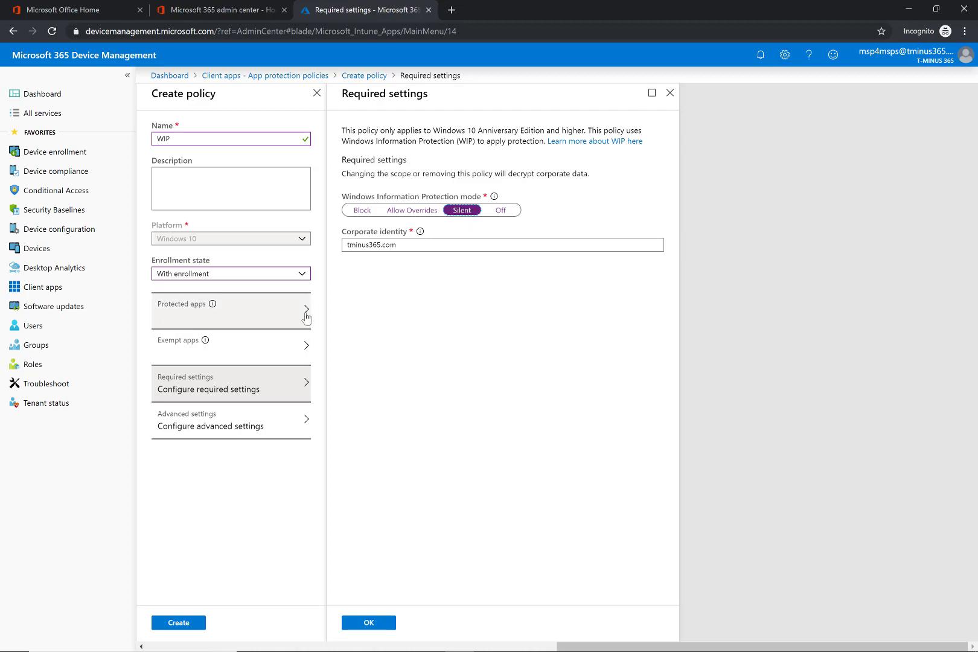
{"action": "left_click", "coordinate": [421, 212]}
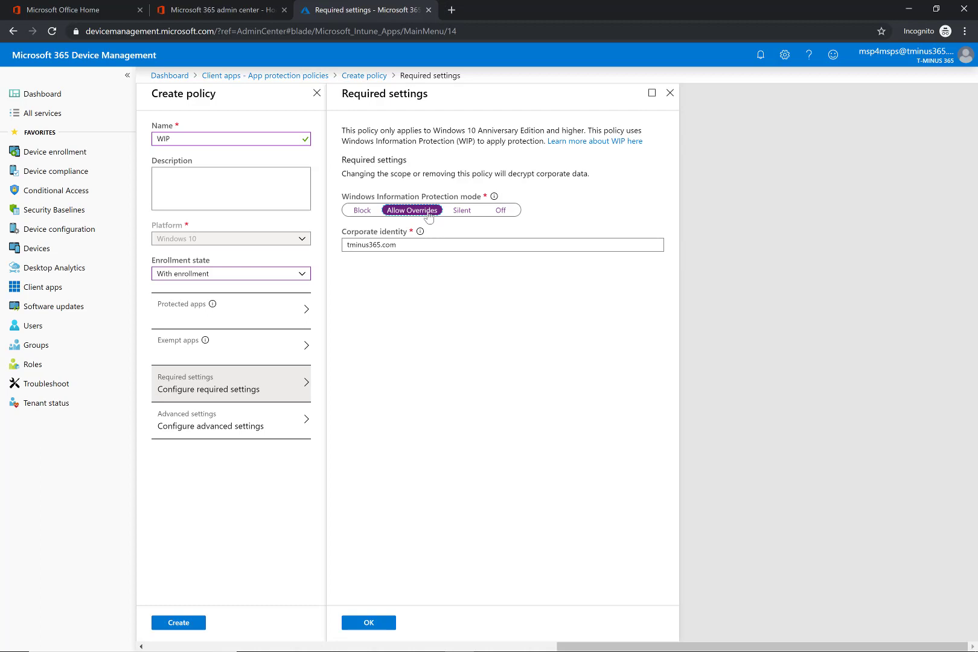
{"action": "left_click", "coordinate": [362, 210]}
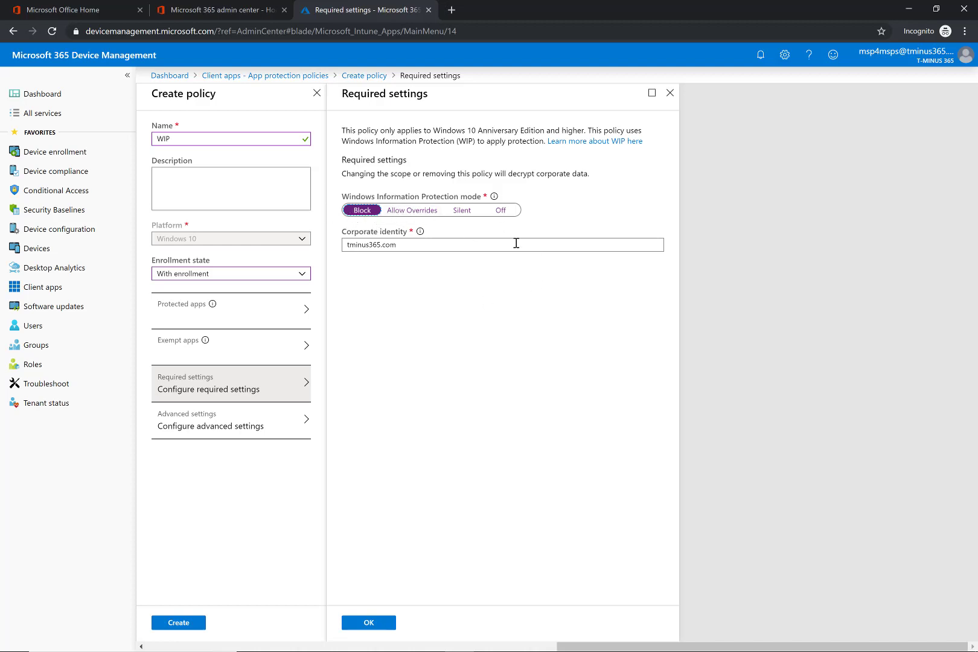
{"action": "left_click", "coordinate": [465, 212]}
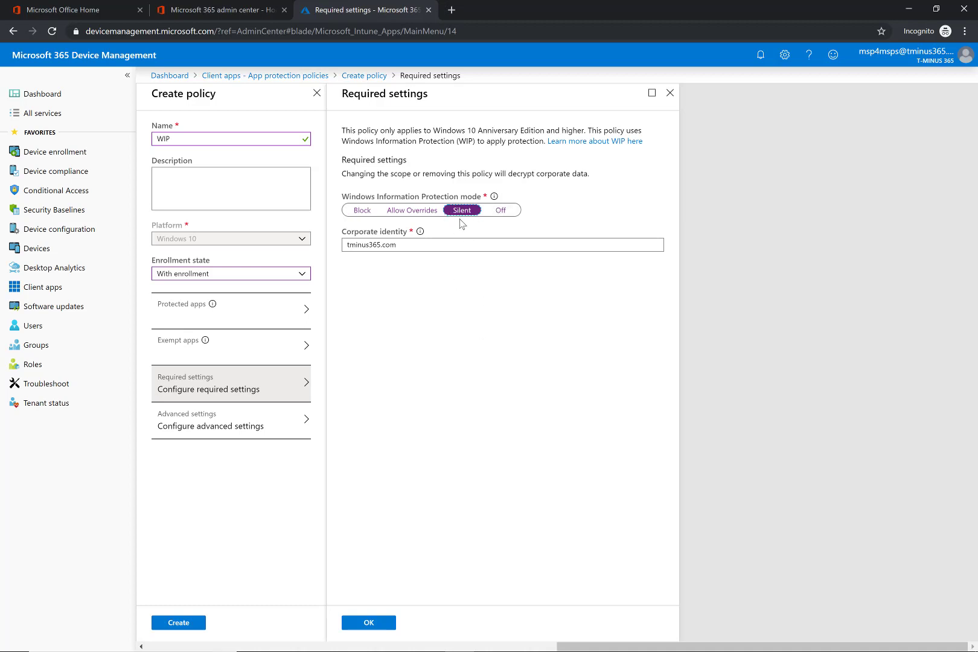
{"action": "left_click", "coordinate": [405, 212]}
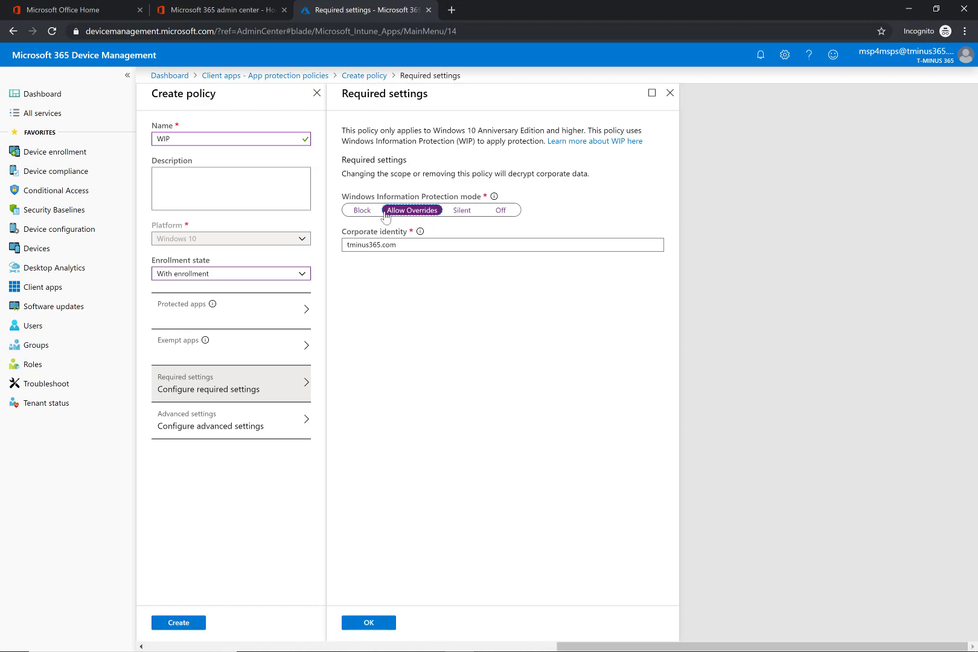
{"action": "left_click", "coordinate": [362, 210]}
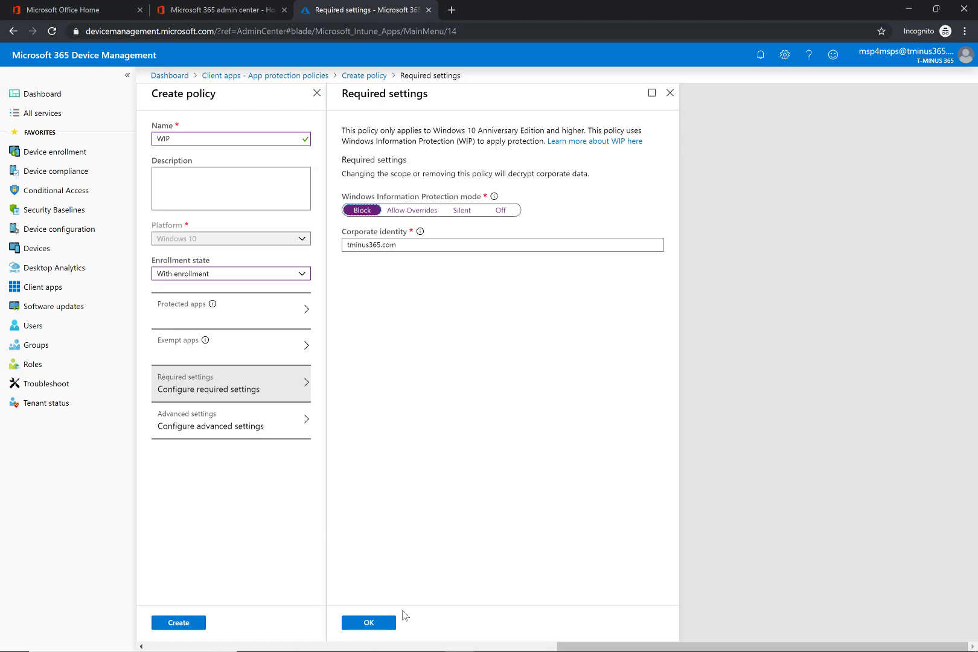
{"action": "left_click", "coordinate": [384, 624]}
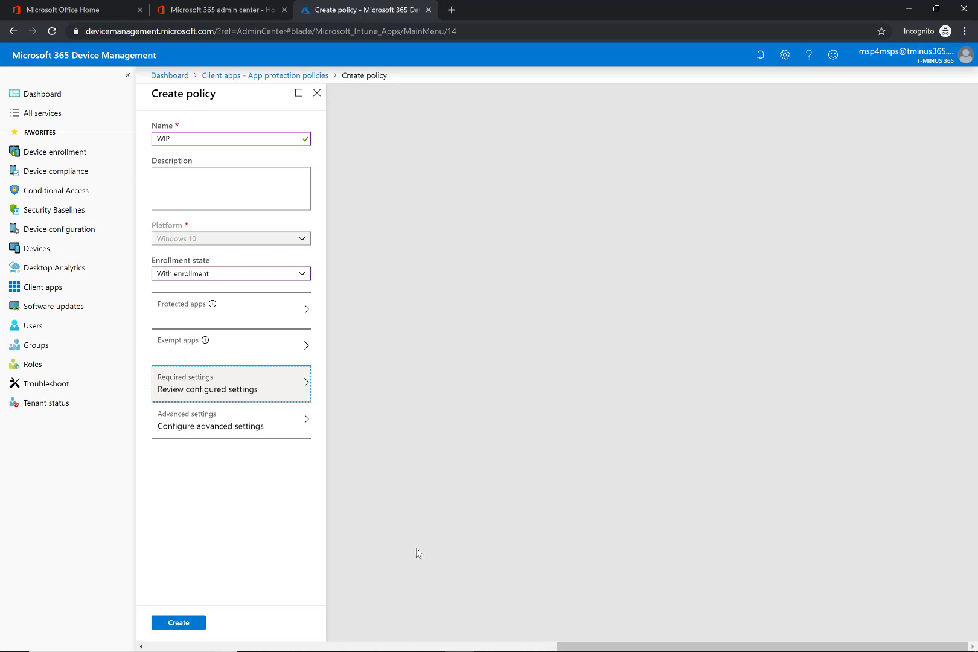
Step: Reopen Required settings to review the Block mode and confirm them again
{"action": "left_click", "coordinate": [246, 359]}
{"action": "left_click", "coordinate": [260, 387]}
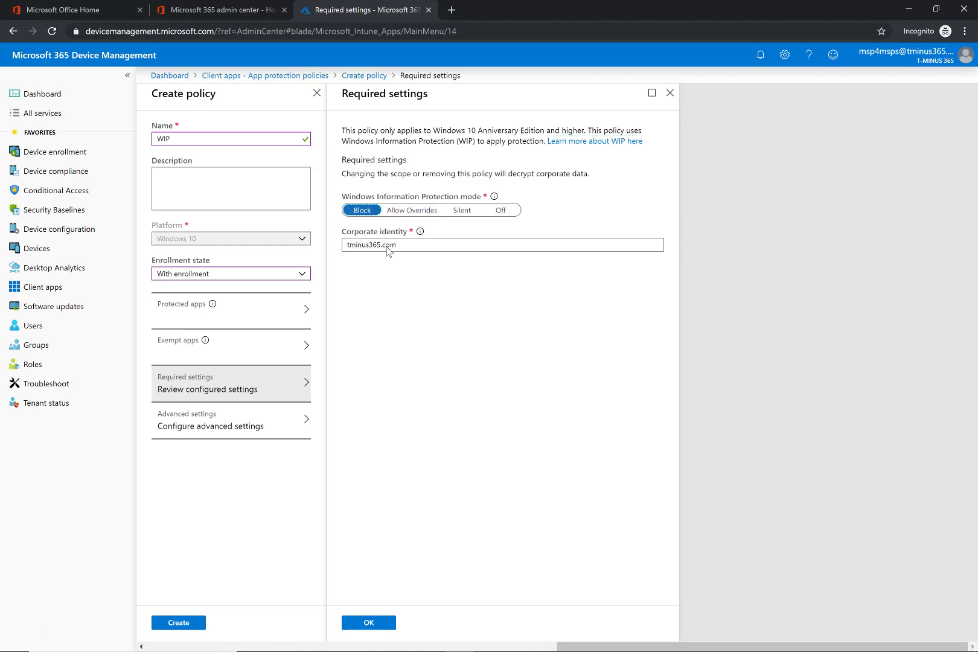
{"action": "left_click", "coordinate": [383, 625]}
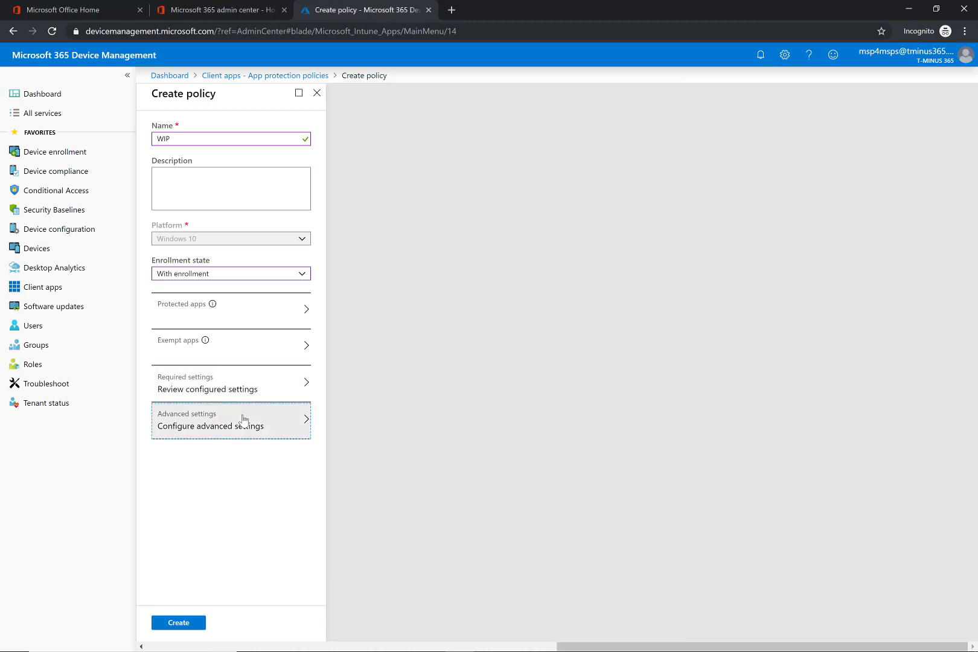
Step: Switch Show the enterprise data protection icon to On in the WIP policy's Advanced settings
{"action": "left_click", "coordinate": [243, 422]}
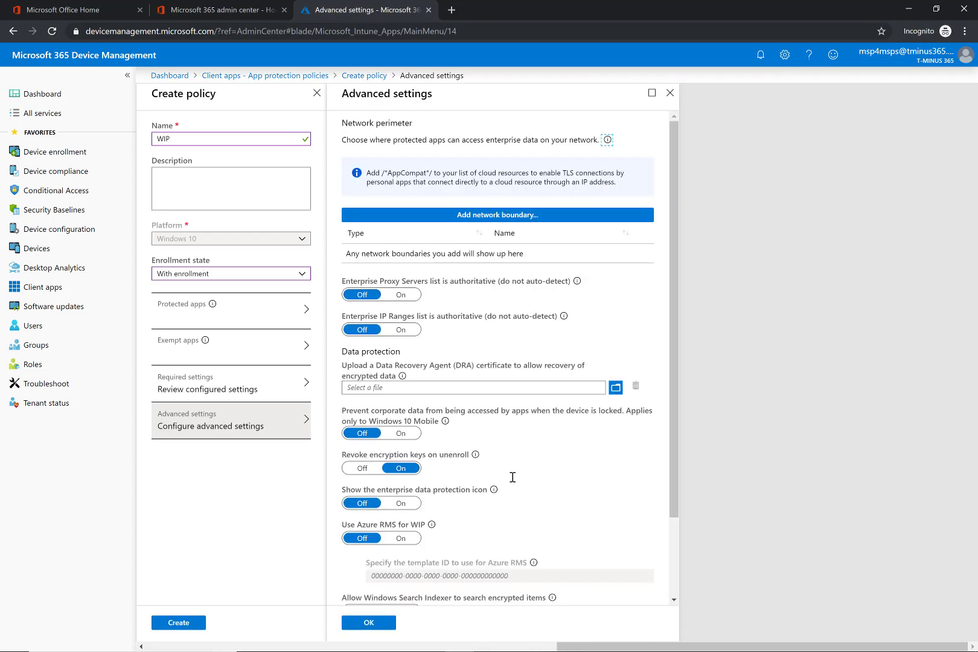
{"action": "scroll", "coordinate": [536, 327], "scroll_direction": "down", "scroll_amount": 1}
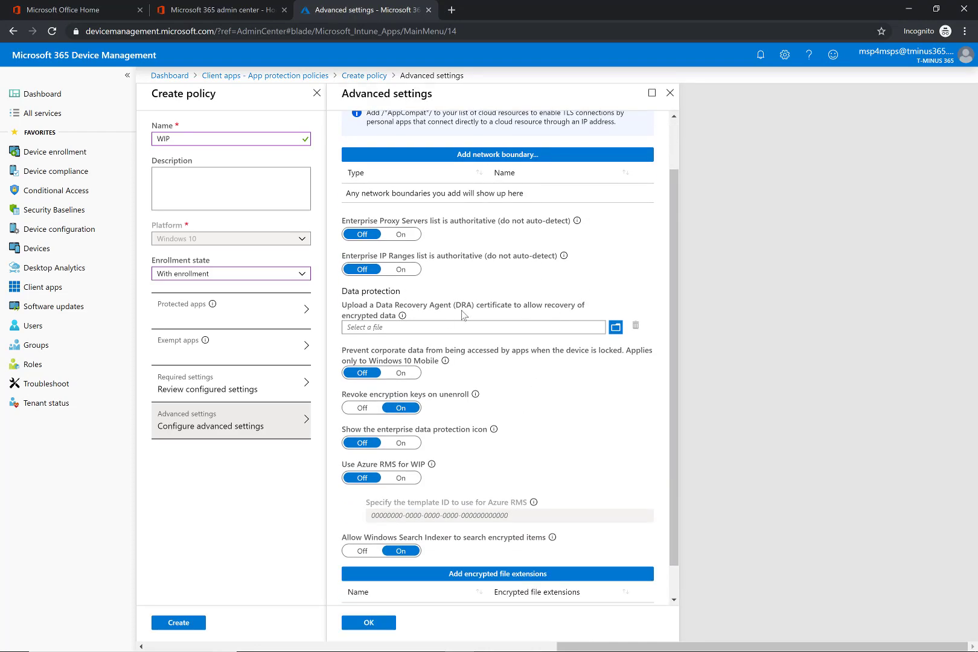
{"action": "scroll", "coordinate": [462, 314], "scroll_direction": "up", "scroll_amount": 1}
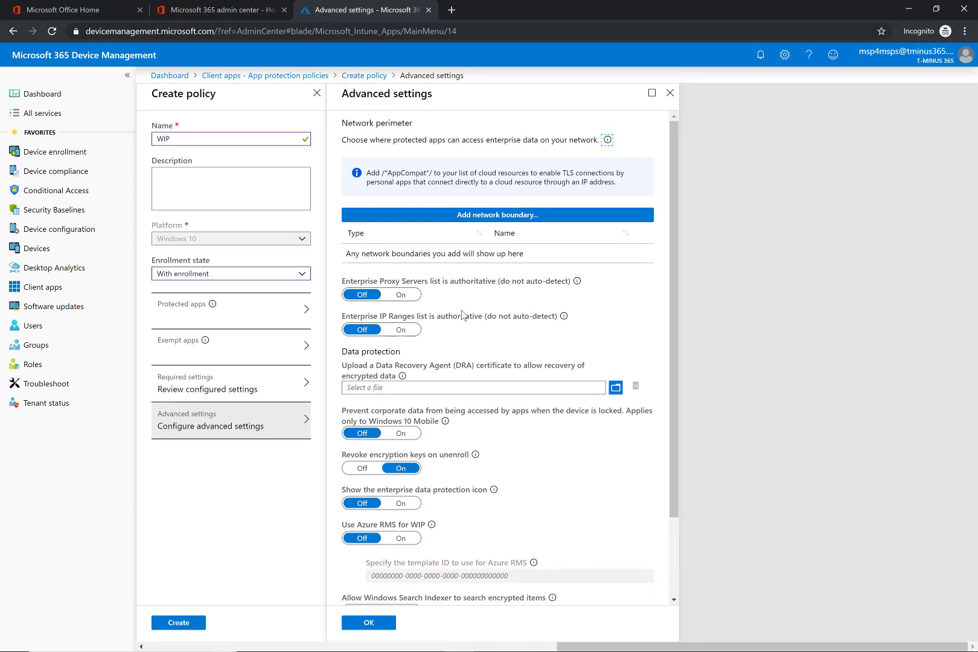
{"action": "scroll", "coordinate": [462, 314], "scroll_direction": "down", "scroll_amount": 2}
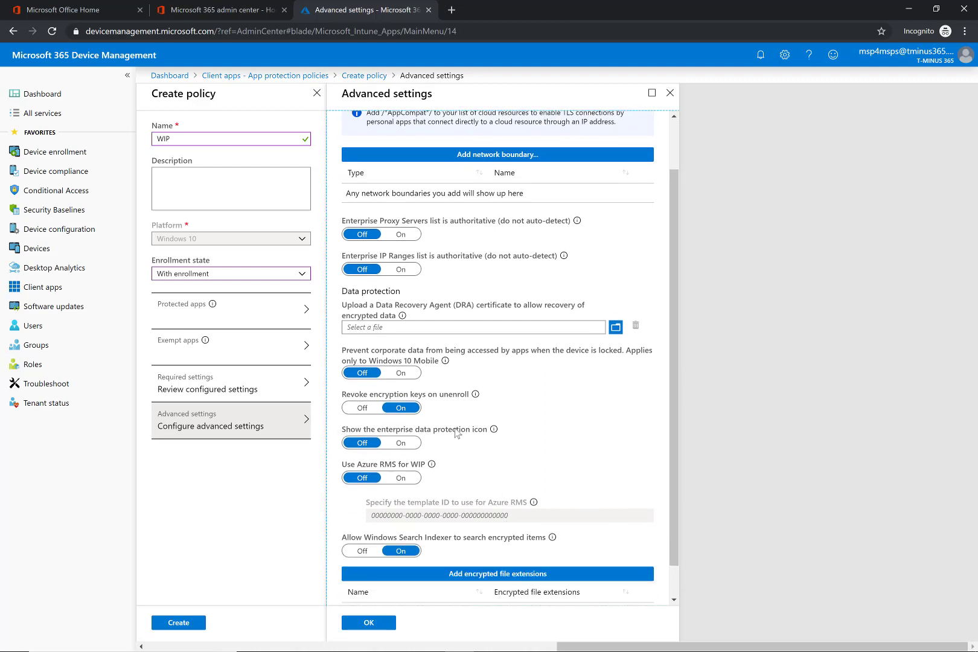
{"action": "left_click", "coordinate": [494, 429]}
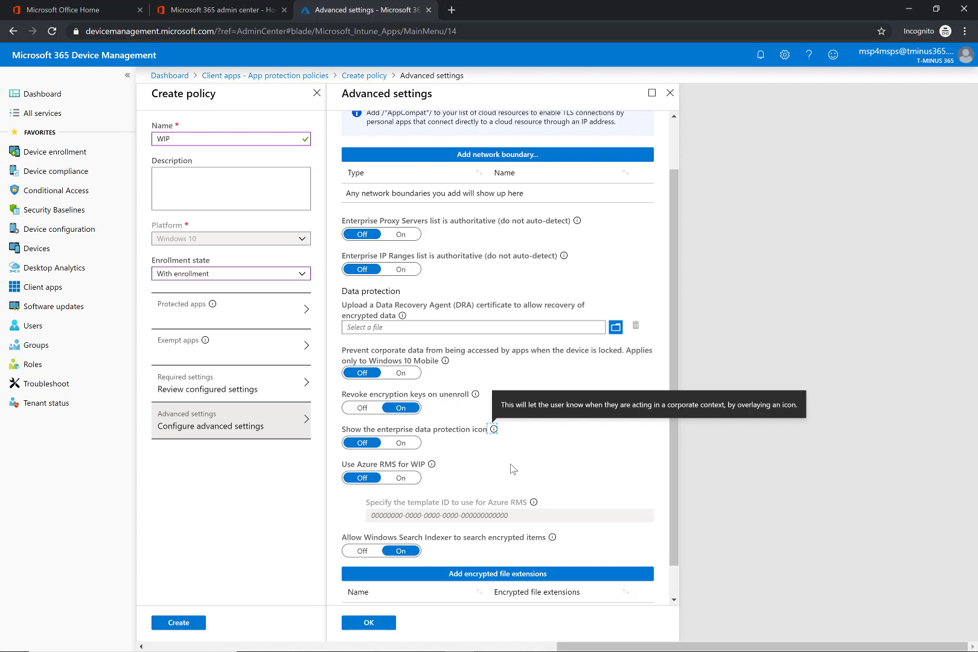
{"action": "left_click", "coordinate": [401, 442]}
{"action": "scroll", "coordinate": [444, 448], "scroll_direction": "up", "scroll_amount": 1}
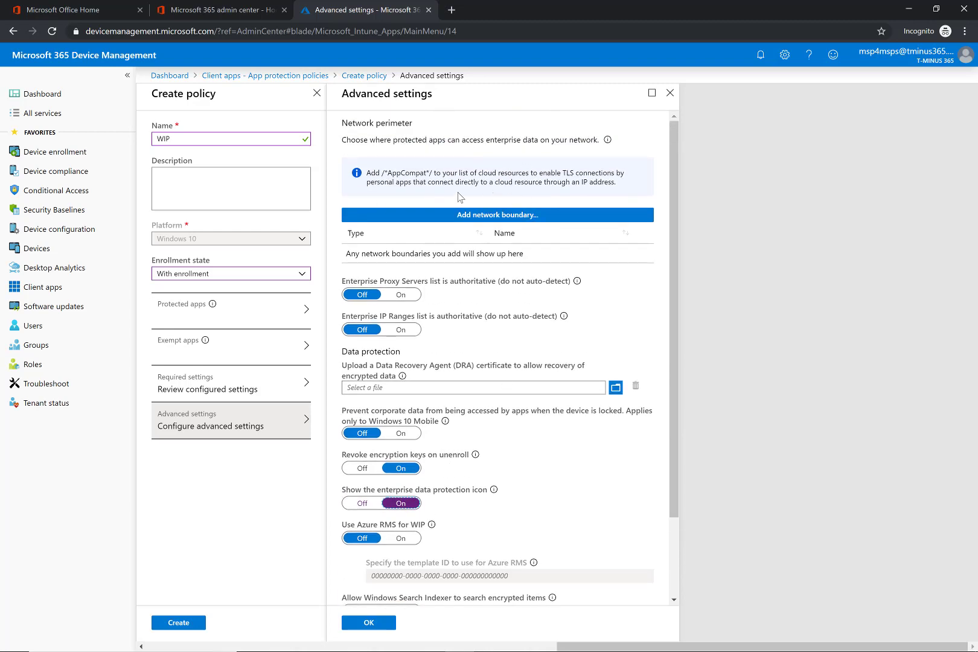
{"action": "left_click", "coordinate": [471, 219]}
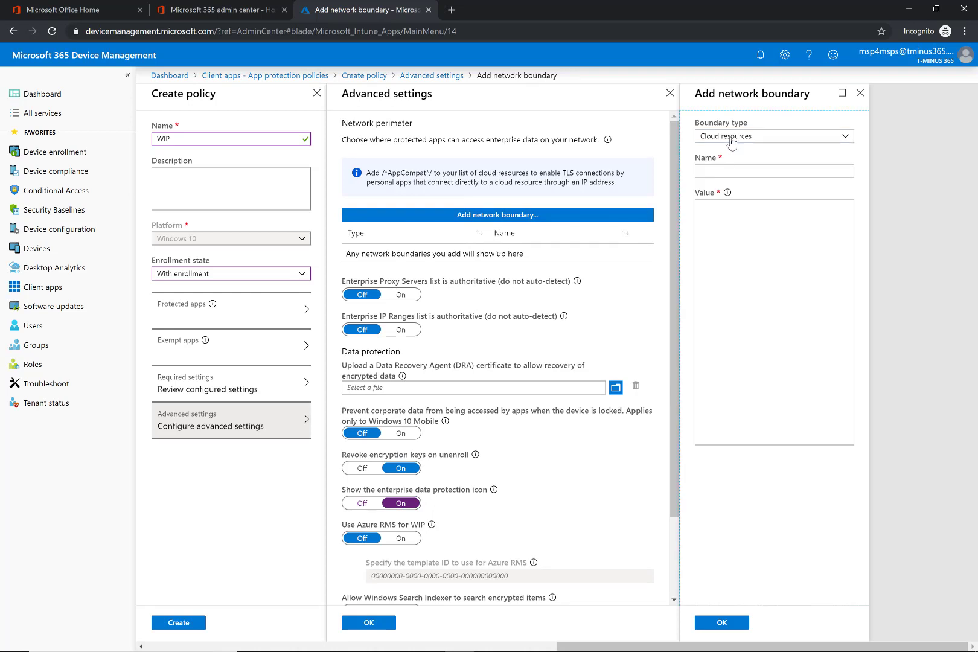
{"action": "left_click", "coordinate": [732, 143]}
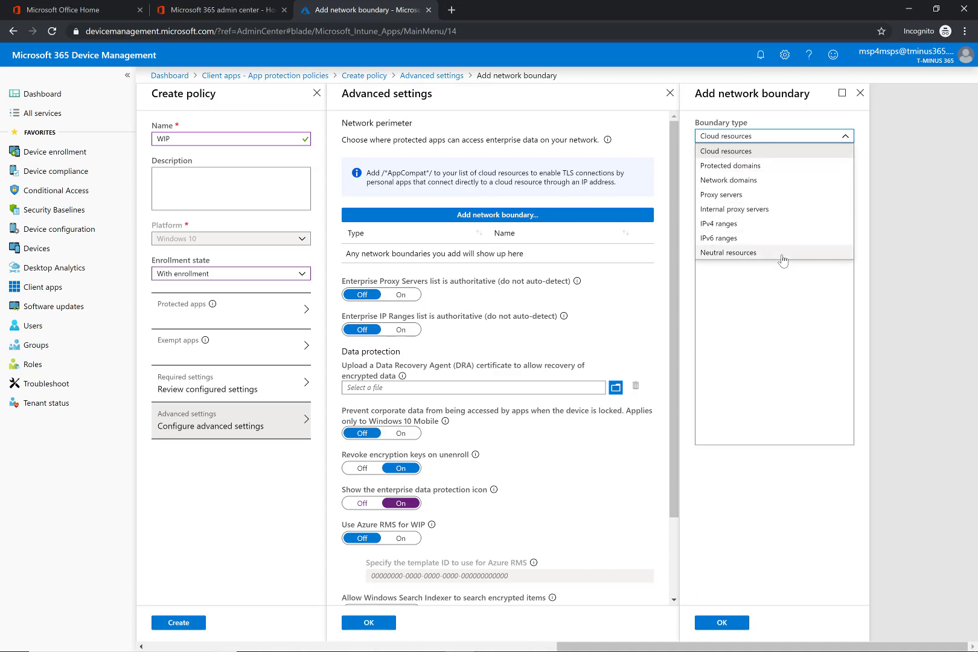
{"action": "left_click", "coordinate": [733, 166]}
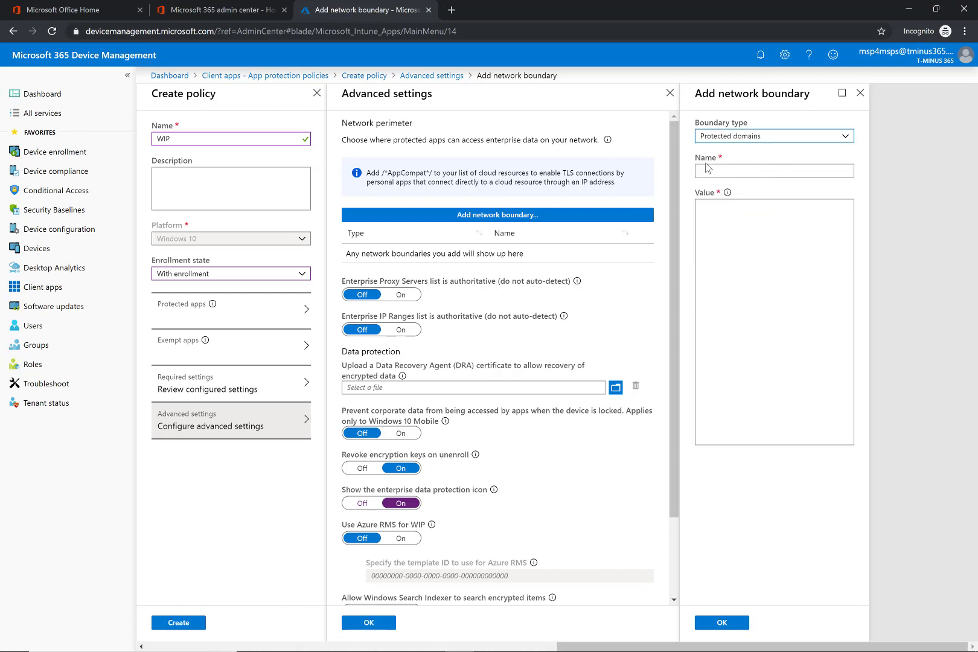
{"action": "left_click", "coordinate": [729, 167]}
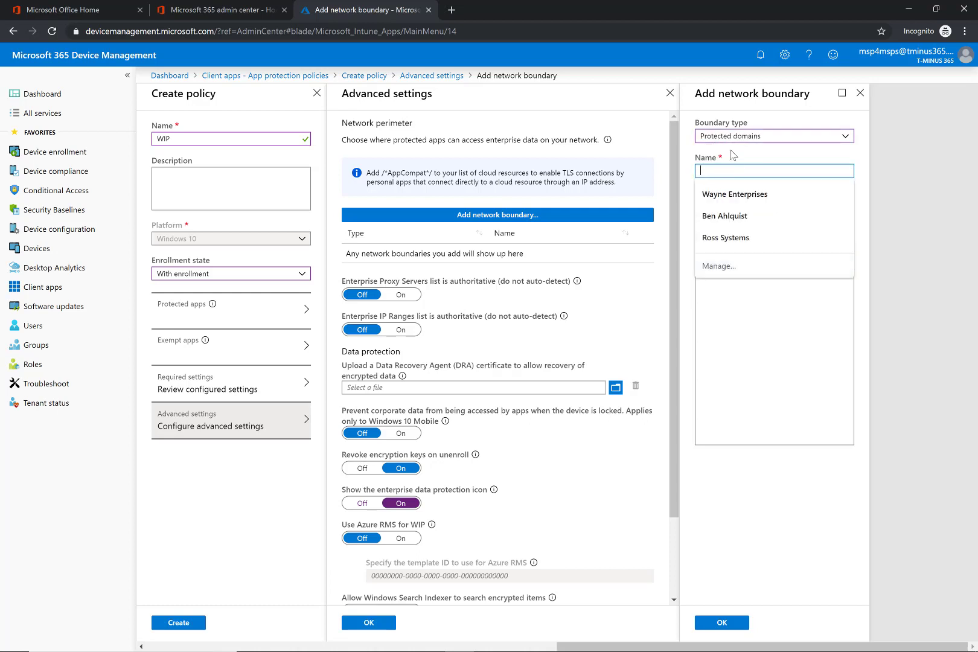
{"action": "left_click", "coordinate": [732, 155]}
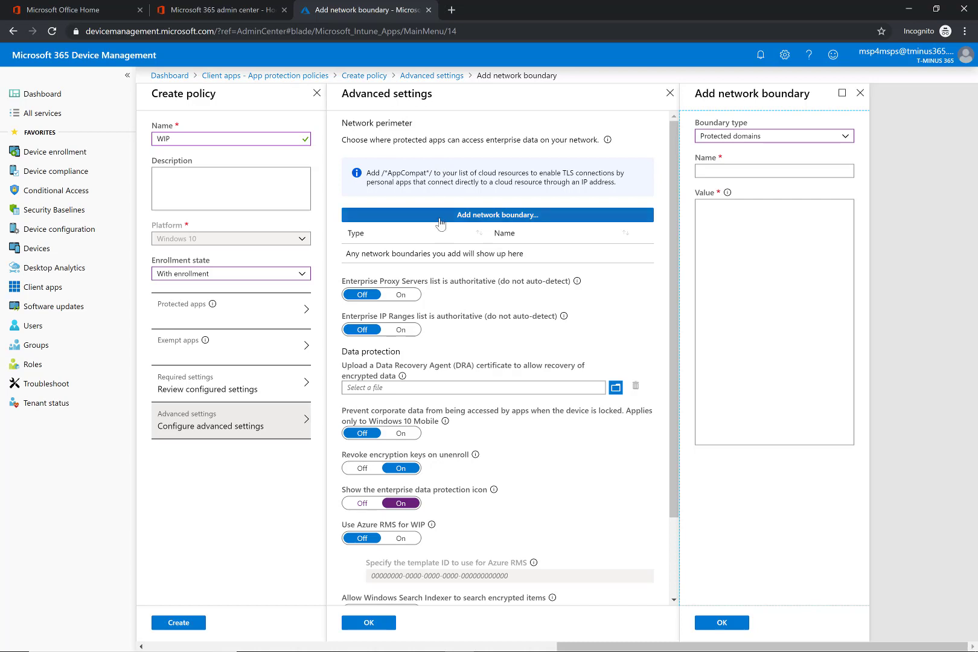
{"action": "left_click", "coordinate": [733, 138]}
{"action": "left_click", "coordinate": [746, 152]}
{"action": "left_click", "coordinate": [717, 171]}
{"action": "left_click", "coordinate": [742, 404]}
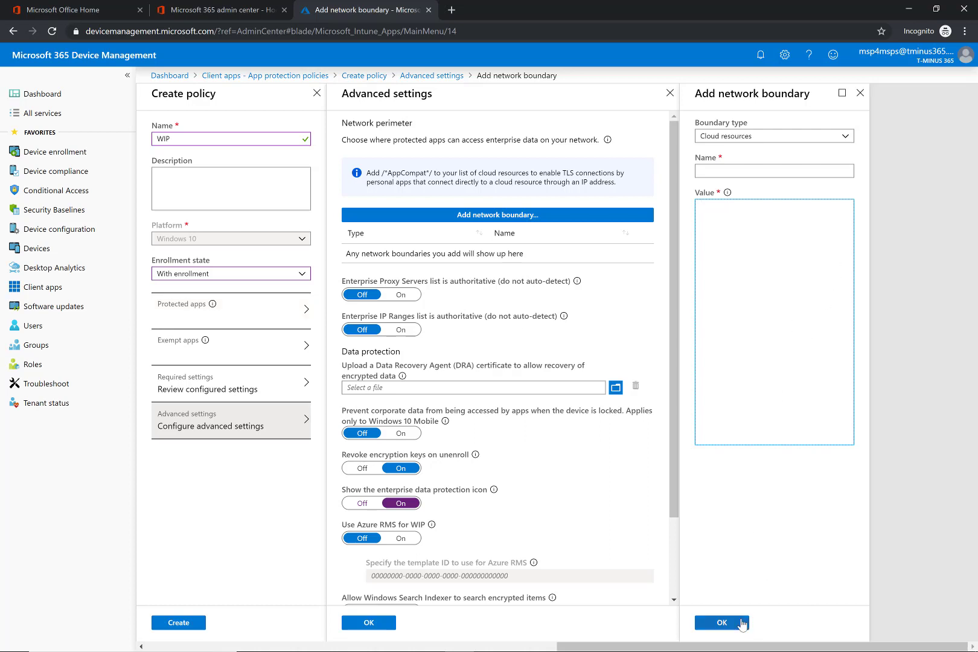
{"action": "left_click", "coordinate": [860, 92]}
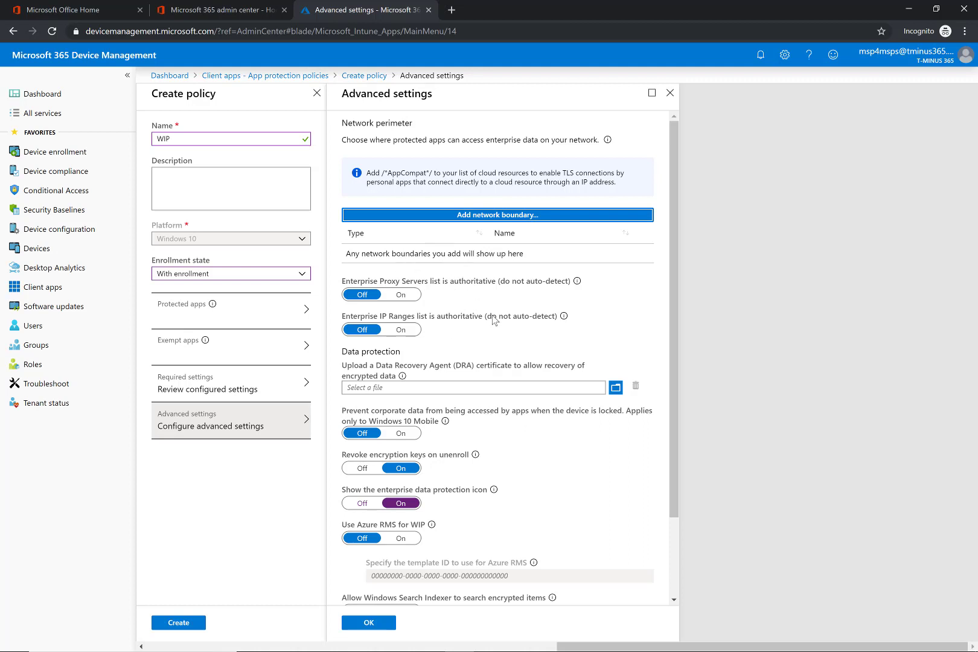
Step: Read the Advanced settings tips for the DRA certificate, key revocation and Azure RMS
{"action": "scroll", "coordinate": [494, 320], "scroll_direction": "down", "scroll_amount": 2}
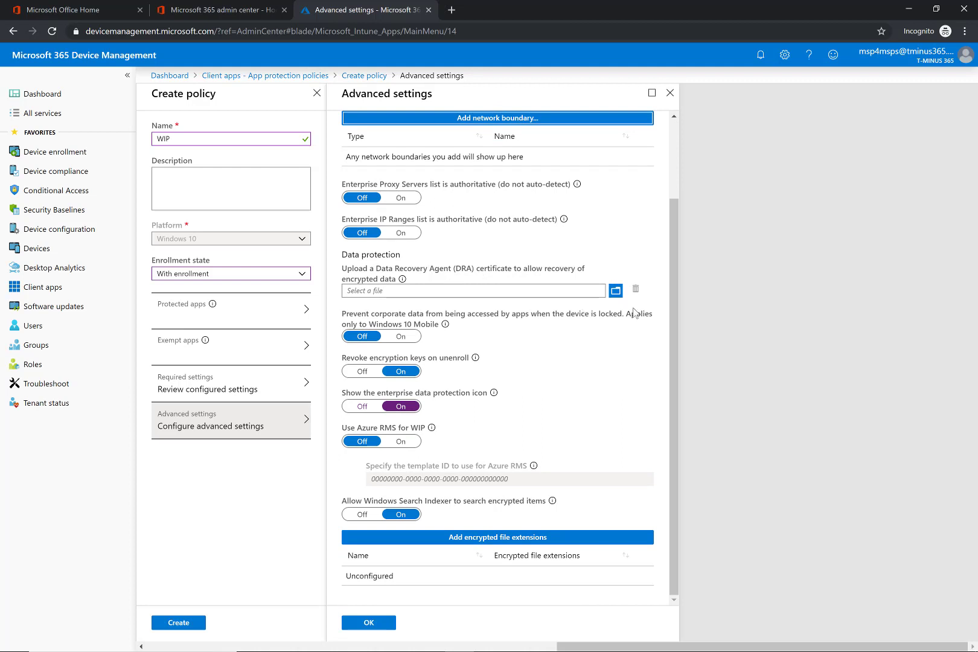
{"action": "mouse_move", "coordinate": [403, 279]}
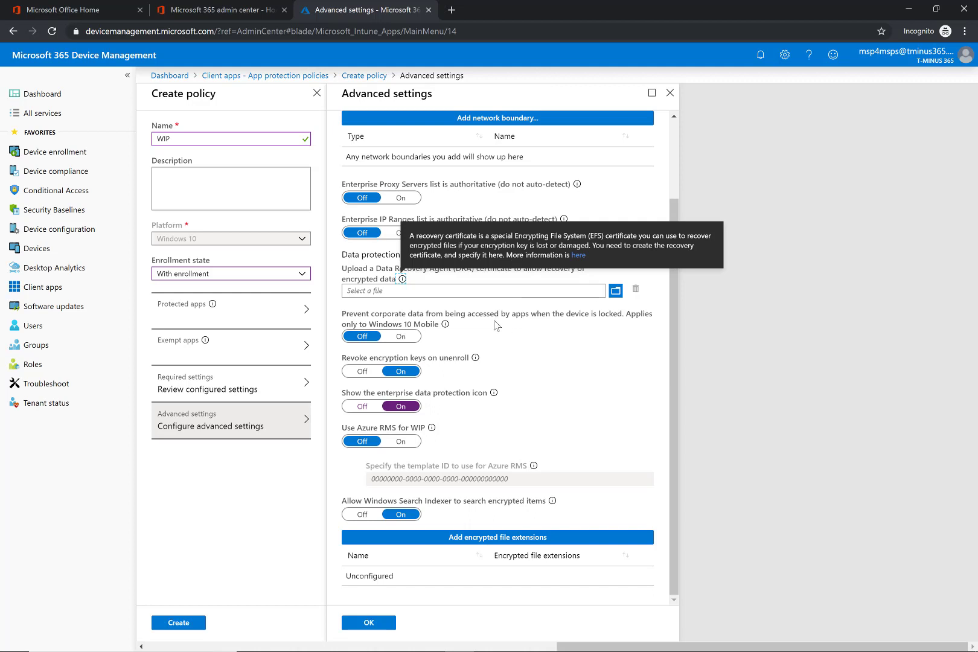
{"action": "left_click", "coordinate": [376, 320]}
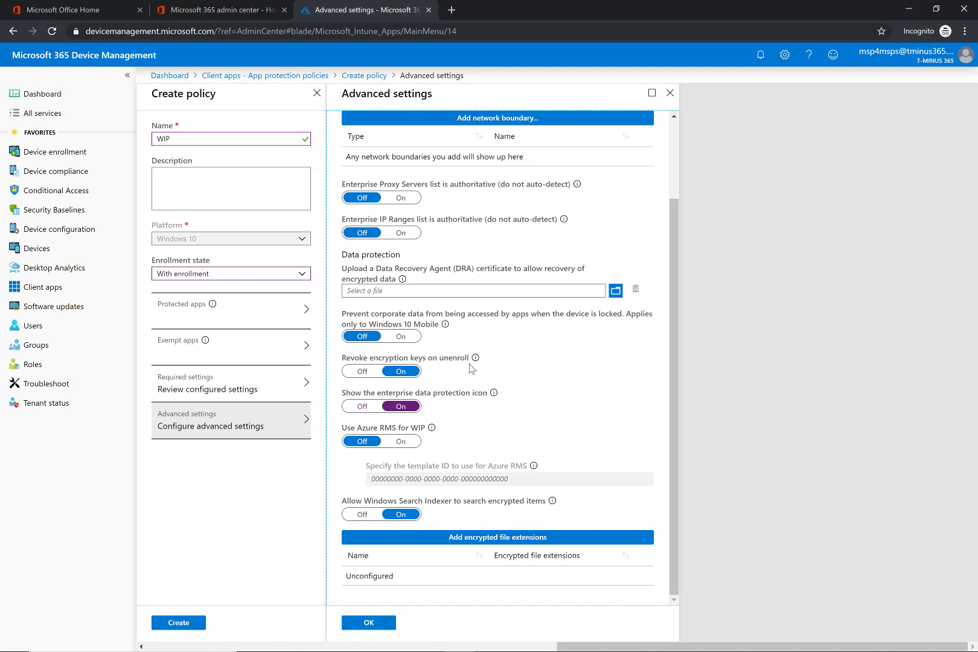
{"action": "mouse_move", "coordinate": [473, 365]}
{"action": "mouse_move", "coordinate": [432, 429]}
Step: Accept the advanced settings, create the WIP policy, and open the Test 1 policy
{"action": "left_click", "coordinate": [363, 623]}
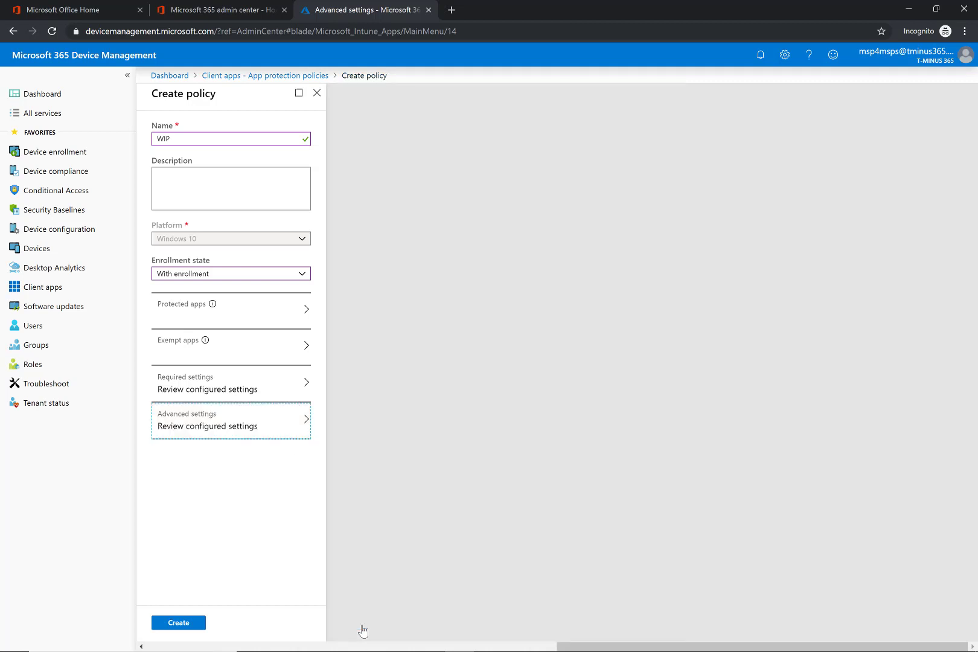
{"action": "left_click", "coordinate": [181, 622]}
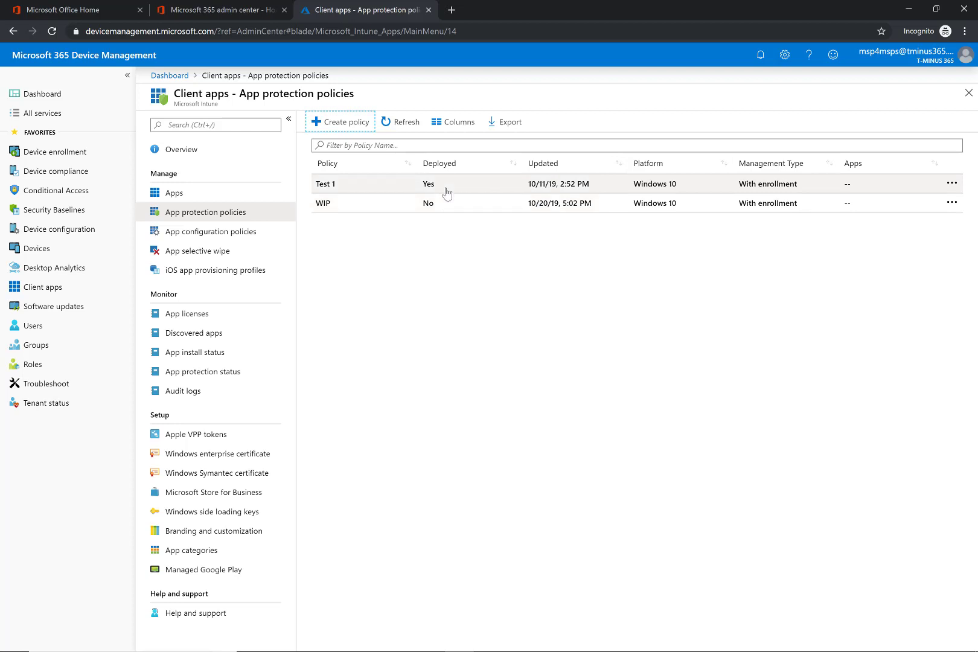
{"action": "left_click", "coordinate": [446, 192]}
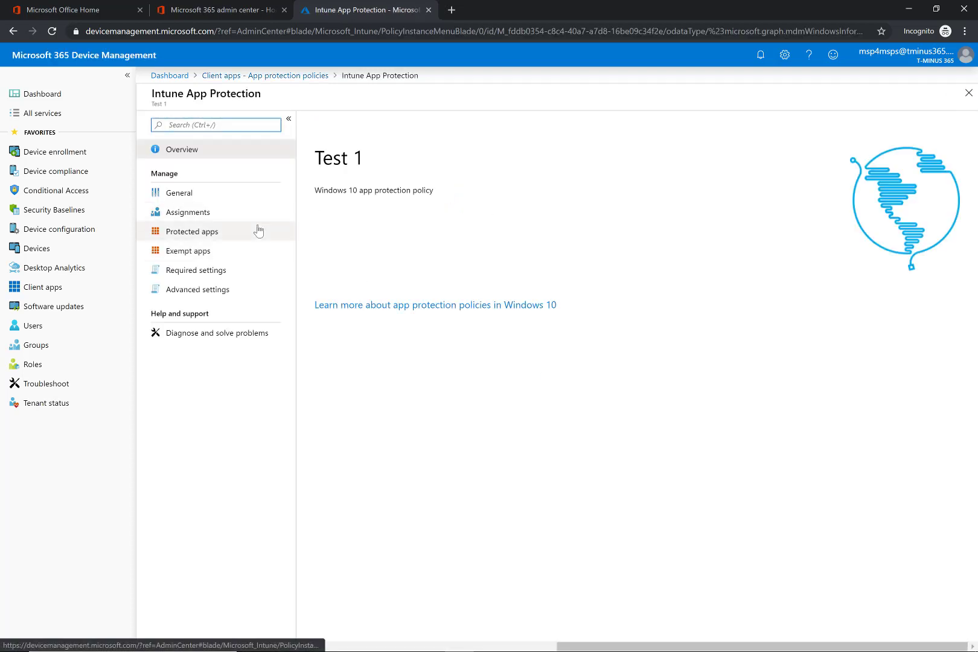
Step: Inspect the domains in Test 1's SharePoint cloud-resources boundary and close it unchanged
{"action": "left_click", "coordinate": [256, 294]}
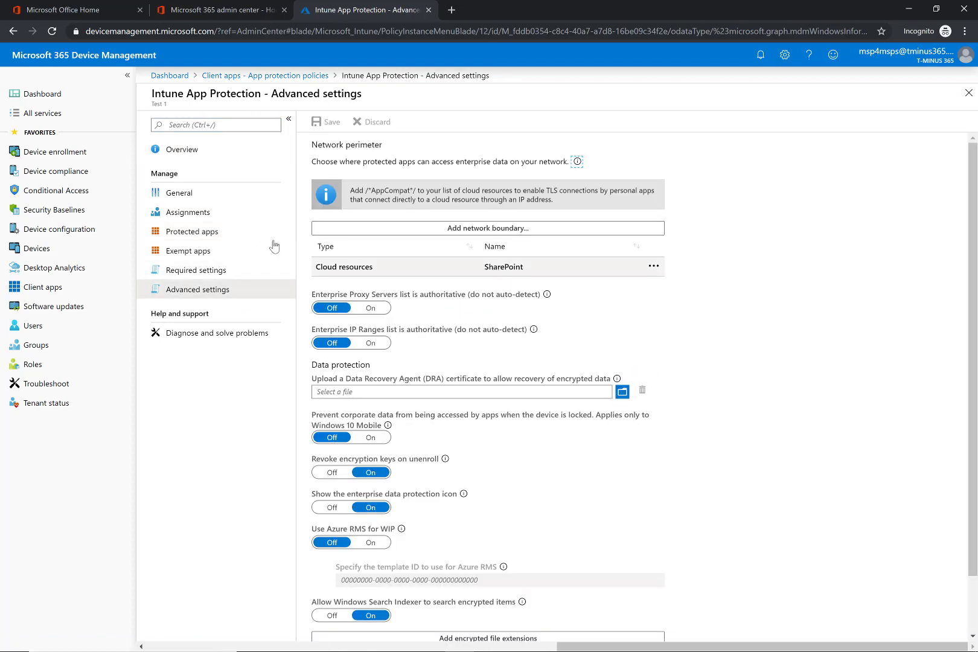
{"action": "left_click", "coordinate": [513, 269]}
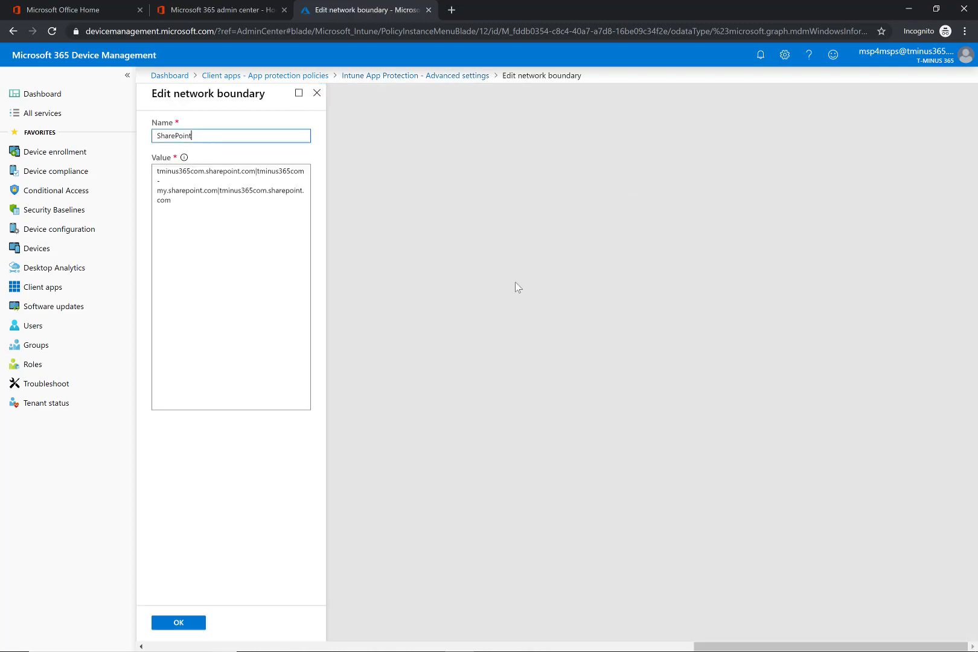
{"action": "left_click_drag", "start_coordinate": [181, 171], "coordinate": [275, 190]}
{"action": "left_click", "coordinate": [273, 182]}
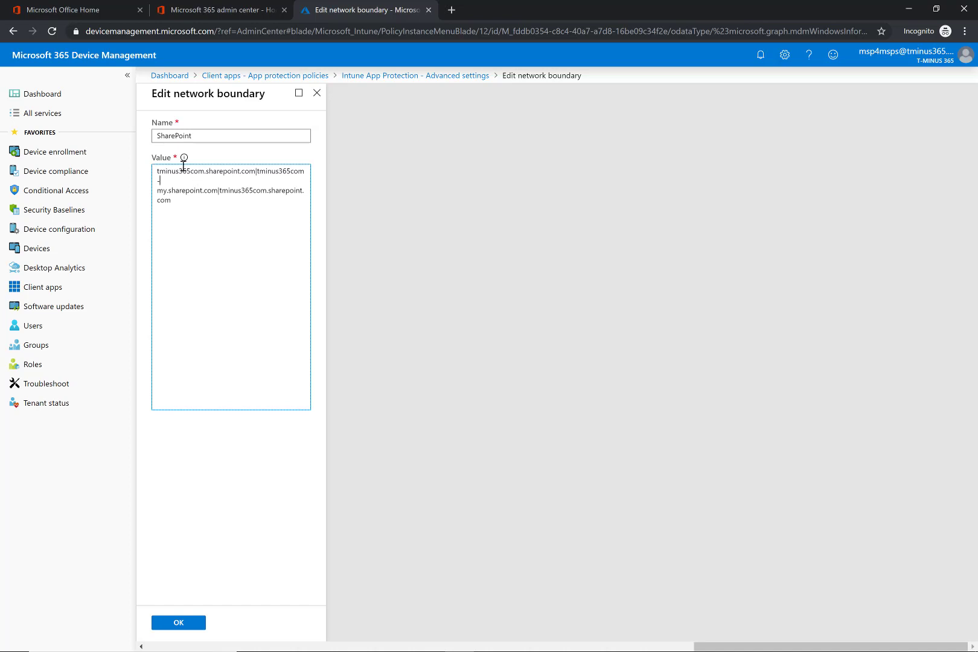
{"action": "left_click", "coordinate": [154, 172]}
{"action": "triple_click", "coordinate": [171, 177]}
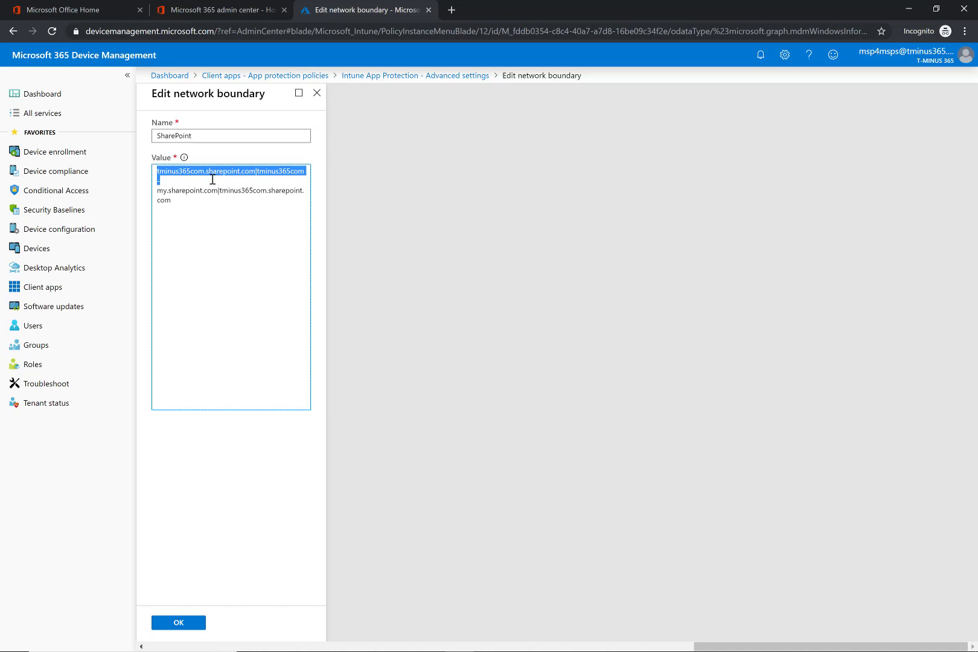
{"action": "left_click", "coordinate": [217, 187]}
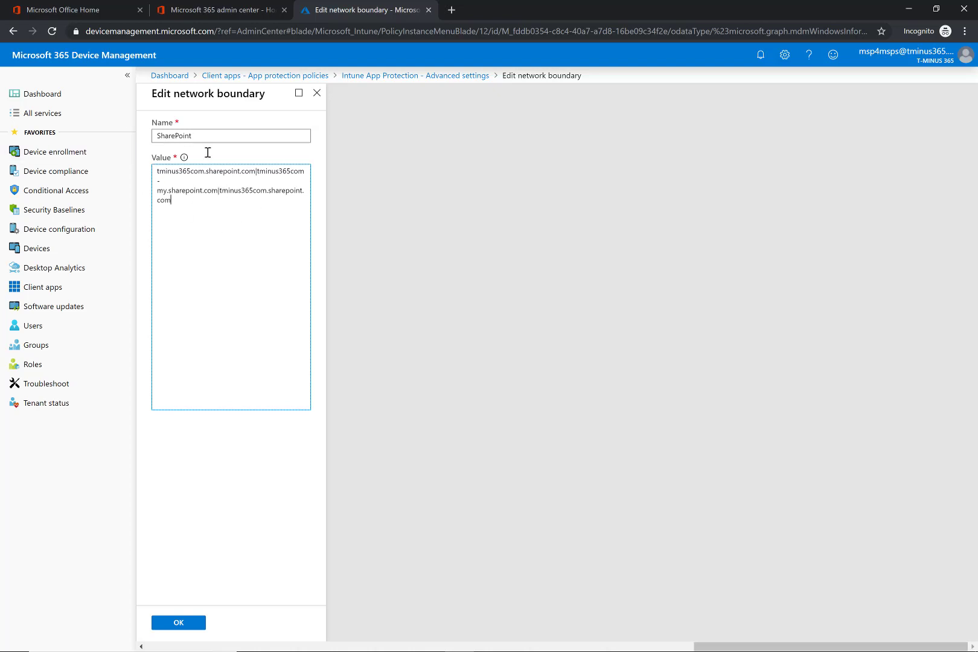
{"action": "left_click", "coordinate": [377, 79]}
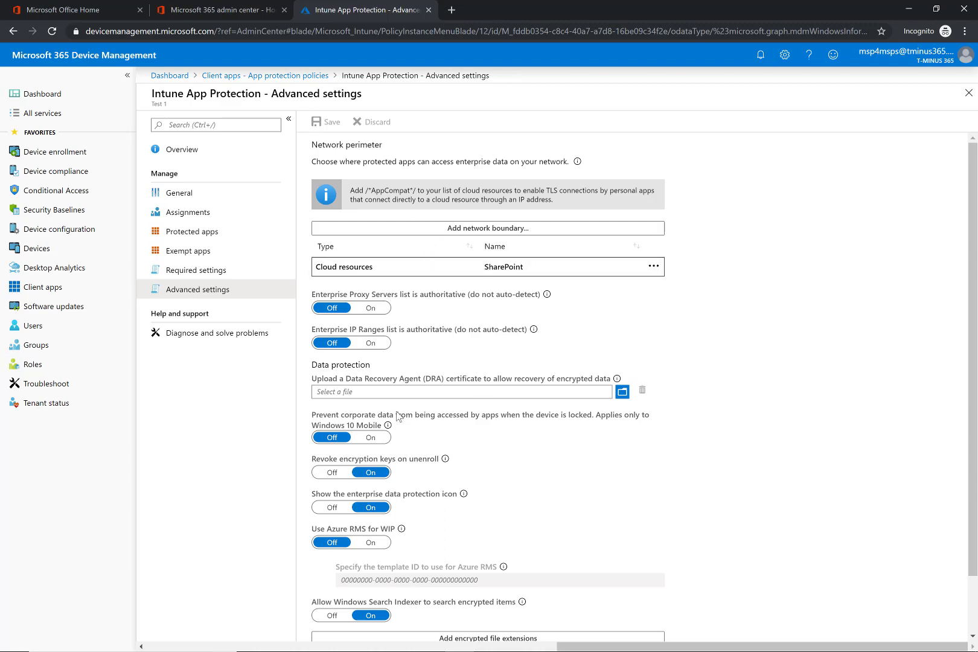
Step: Confirm the WIP policy's Assignments list no groups, then switch to the Remote Desktop session
{"action": "scroll", "coordinate": [399, 416], "scroll_direction": "down", "scroll_amount": 1}
{"action": "scroll", "coordinate": [414, 420], "scroll_direction": "up", "scroll_amount": 2}
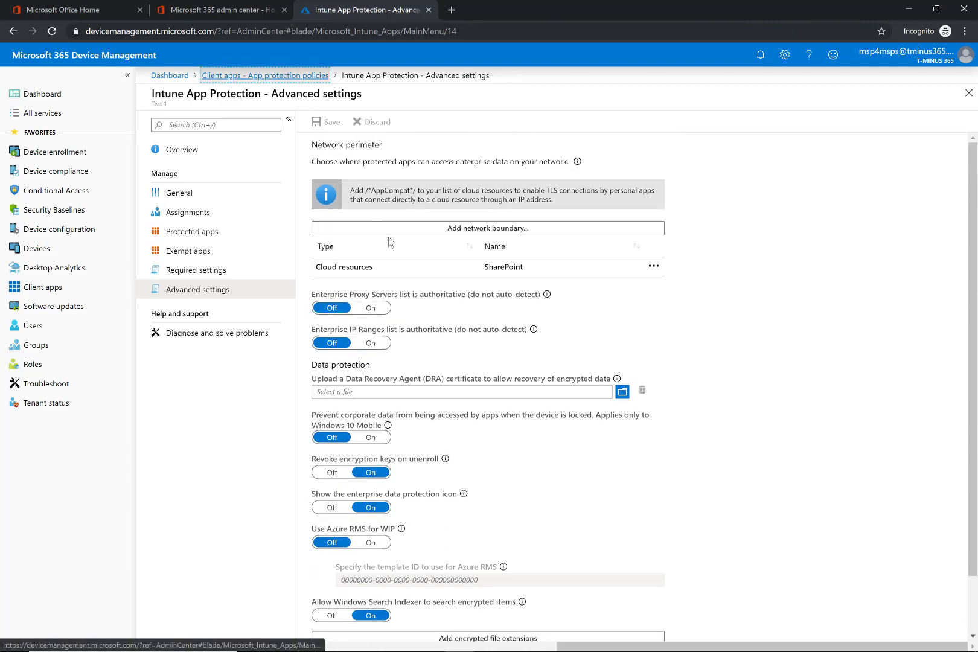
{"action": "left_click", "coordinate": [265, 76]}
{"action": "left_click", "coordinate": [323, 203]}
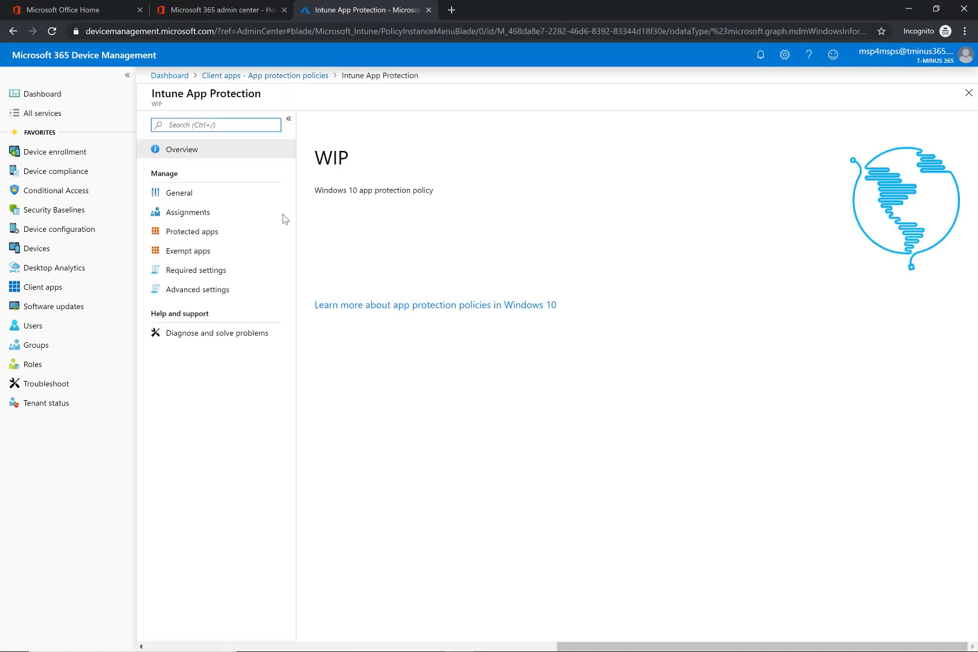
{"action": "left_click", "coordinate": [241, 212]}
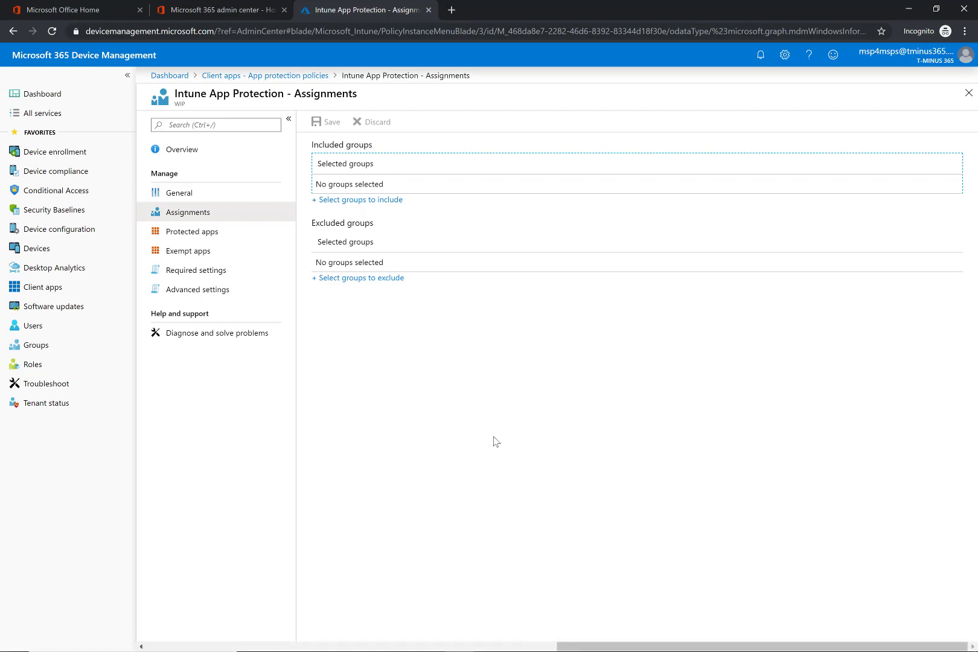
{"action": "key", "text": "alt+Tab"}
{"action": "left_click", "coordinate": [247, 434]}
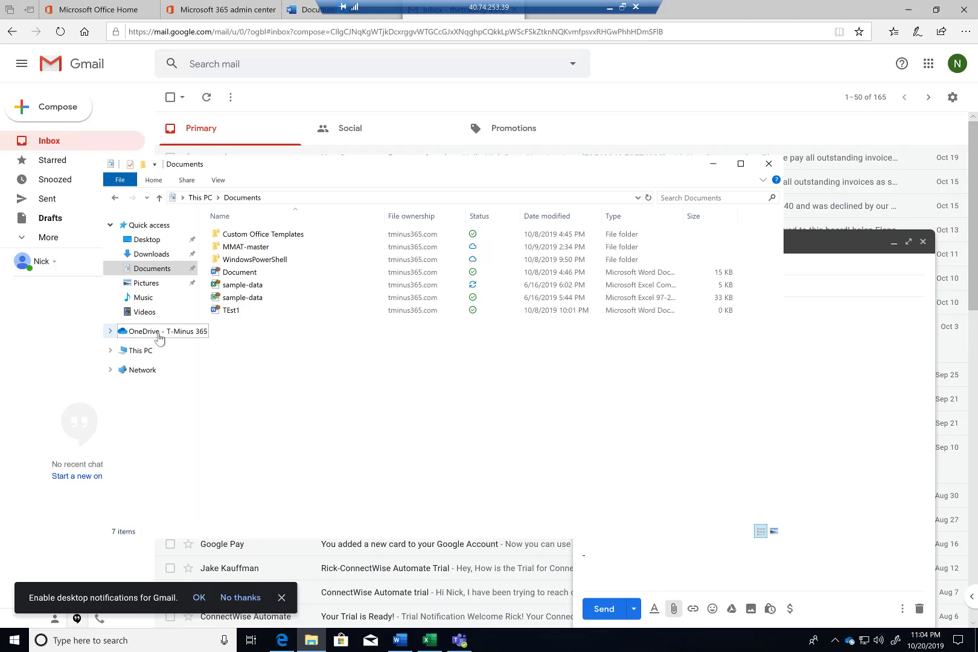
Step: Browse from This PC into Windows (C:) and open the Local Info folder containing Personal Doc
{"action": "left_click", "coordinate": [151, 352]}
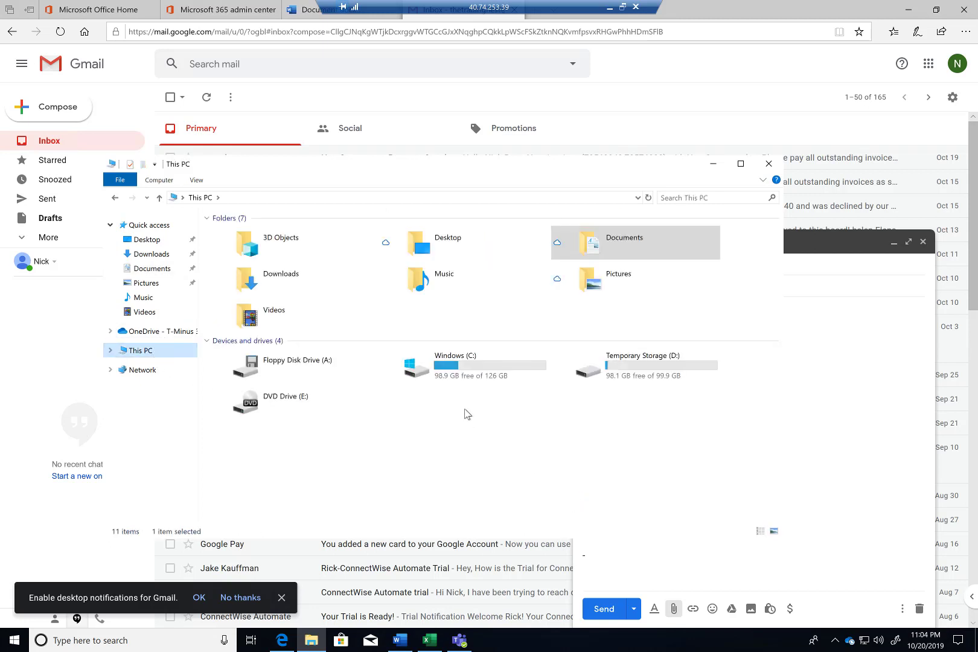
{"action": "double_click", "coordinate": [458, 368]}
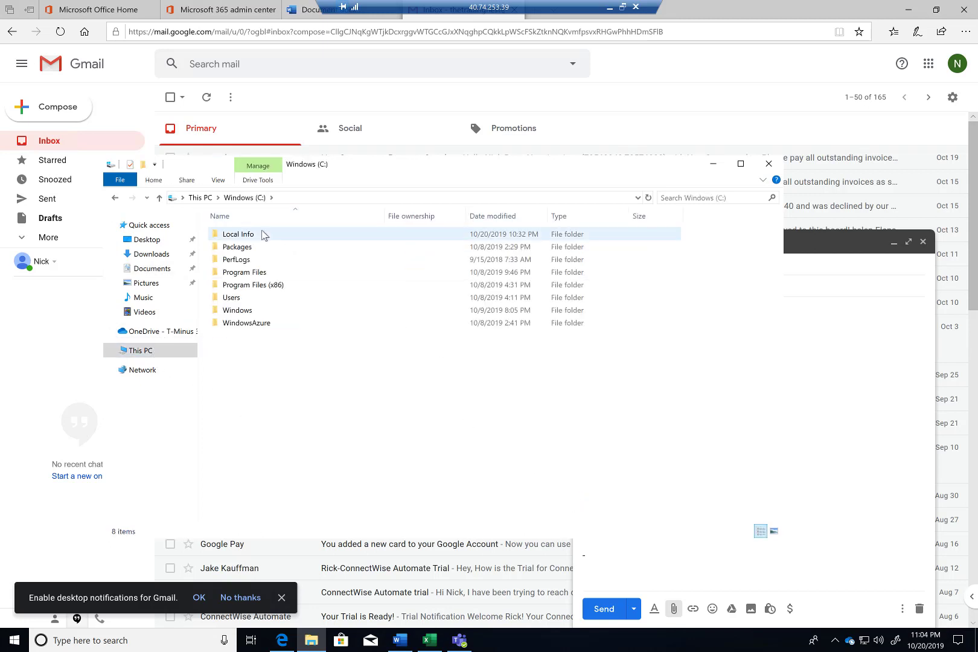
{"action": "left_click", "coordinate": [263, 235]}
{"action": "double_click", "coordinate": [264, 234]}
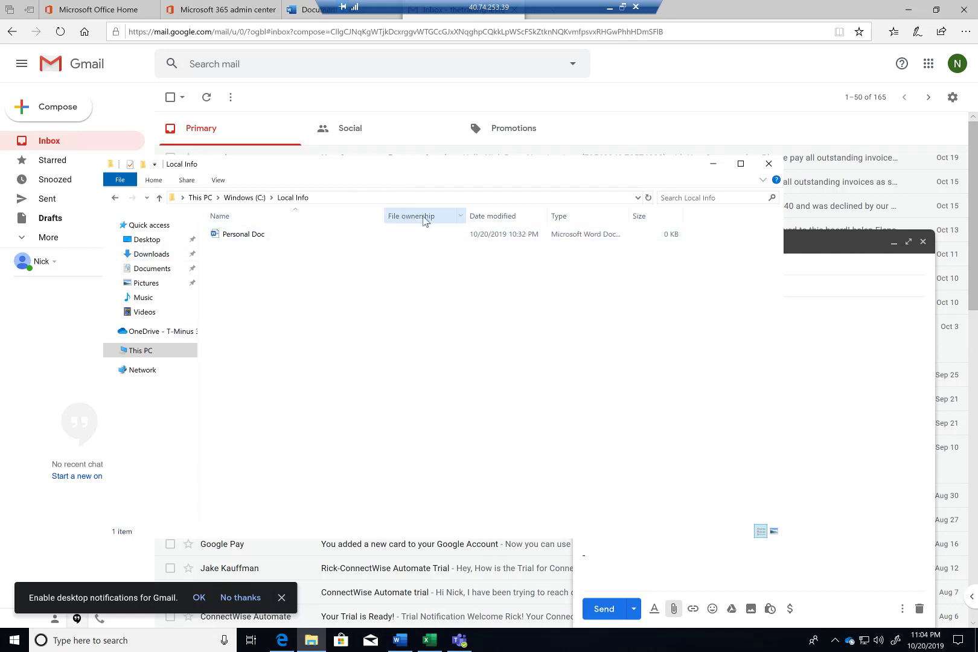
Step: Check Personal Doc's file ownership without changing it, view OneDrive - T-Minus 365, then return to Gmail
{"action": "left_click", "coordinate": [252, 235]}
{"action": "right_click", "coordinate": [252, 235]}
{"action": "mouse_move", "coordinate": [222, 446]}
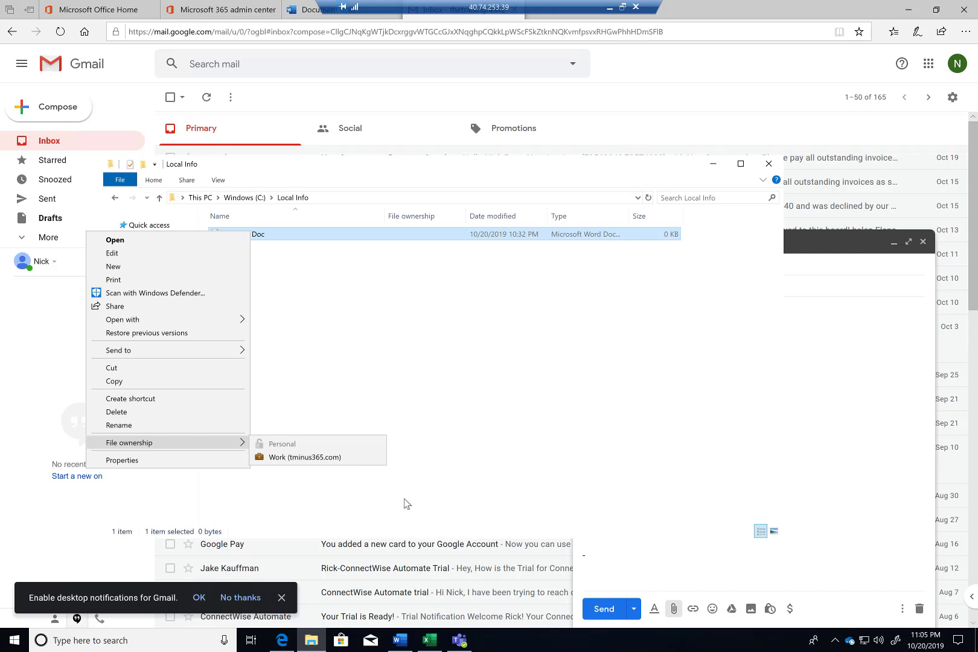
{"action": "left_click", "coordinate": [448, 424]}
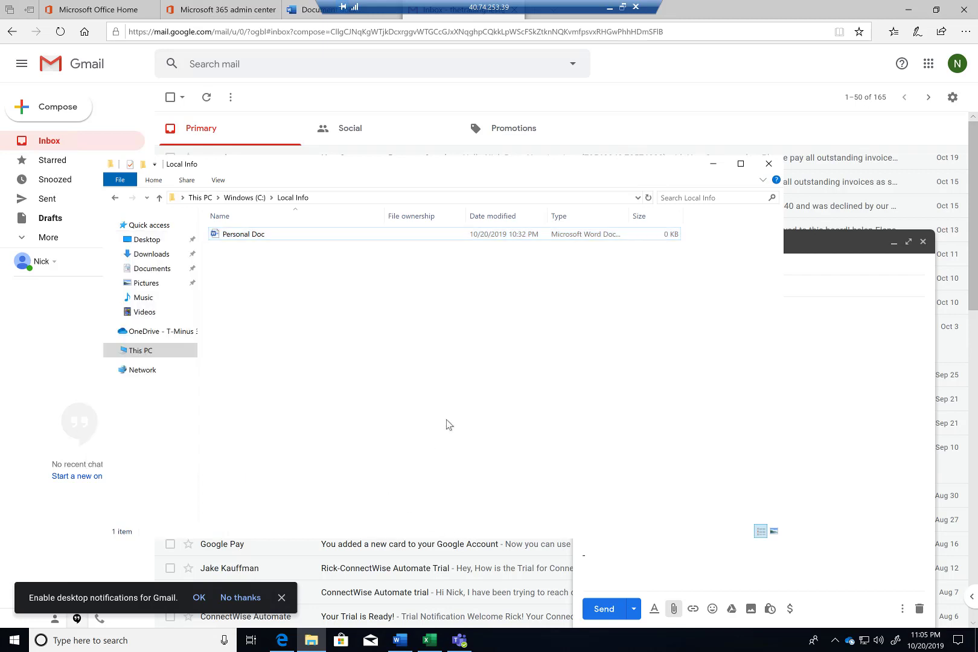
{"action": "left_click", "coordinate": [188, 331]}
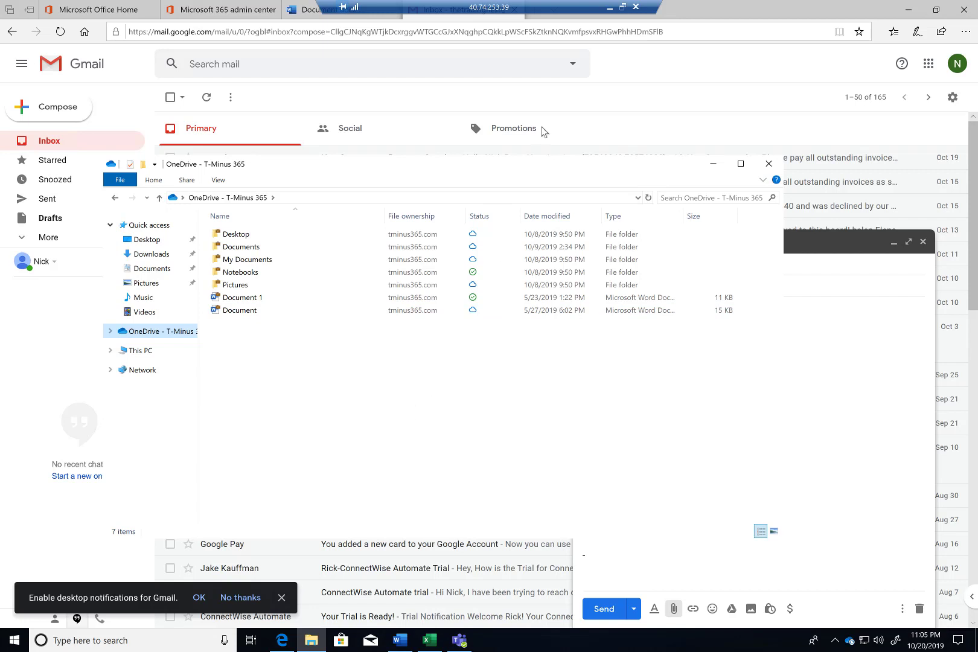
{"action": "left_click", "coordinate": [843, 249]}
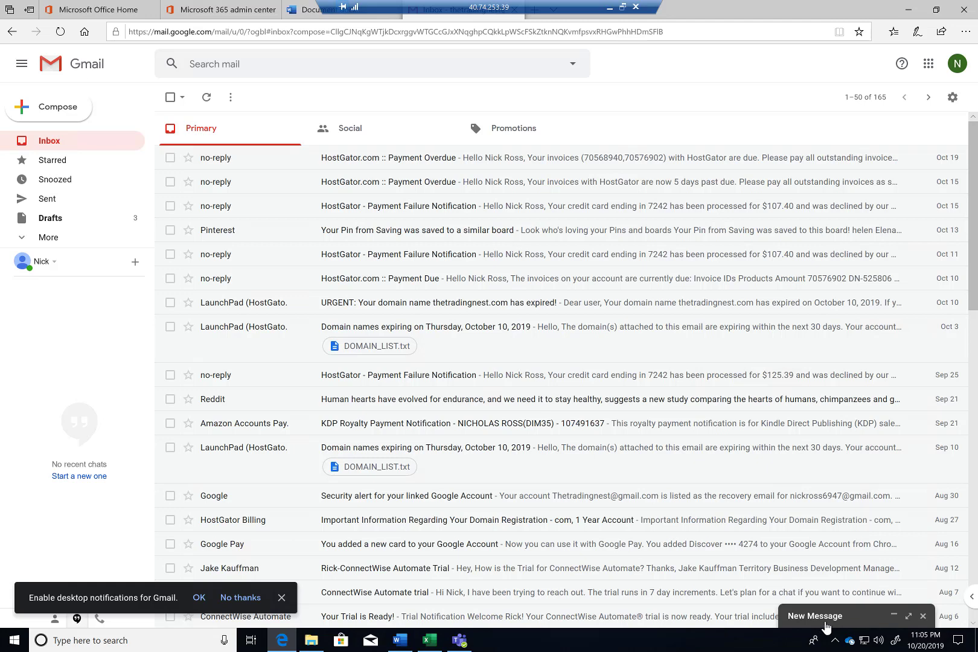
Step: Try attaching the work file TEst1 to the new Gmail message and dismiss the block warning
{"action": "left_click", "coordinate": [825, 623]}
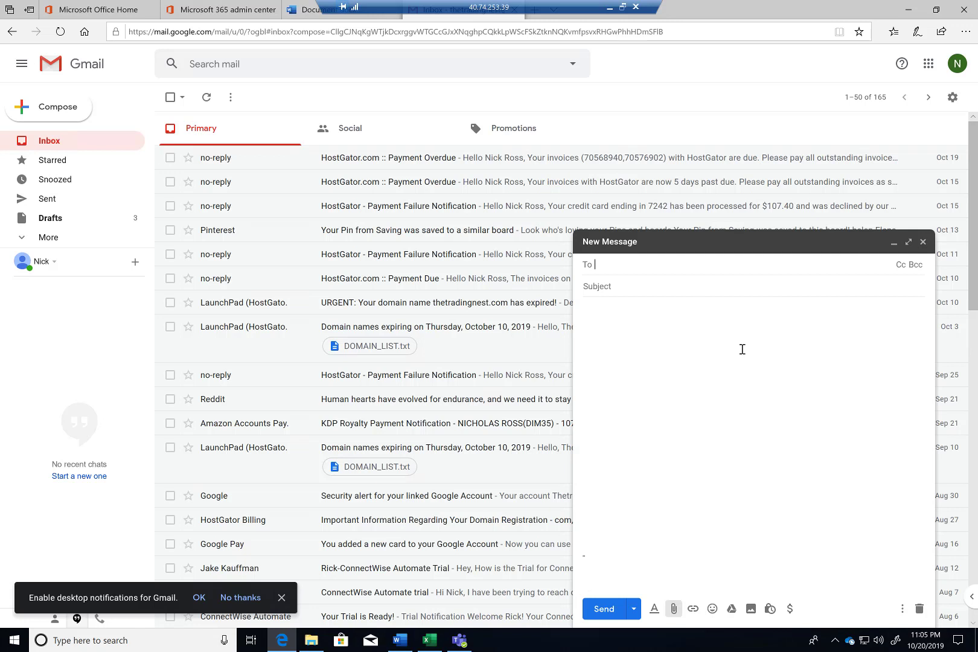
{"action": "left_click", "coordinate": [684, 542]}
{"action": "left_click", "coordinate": [674, 608]}
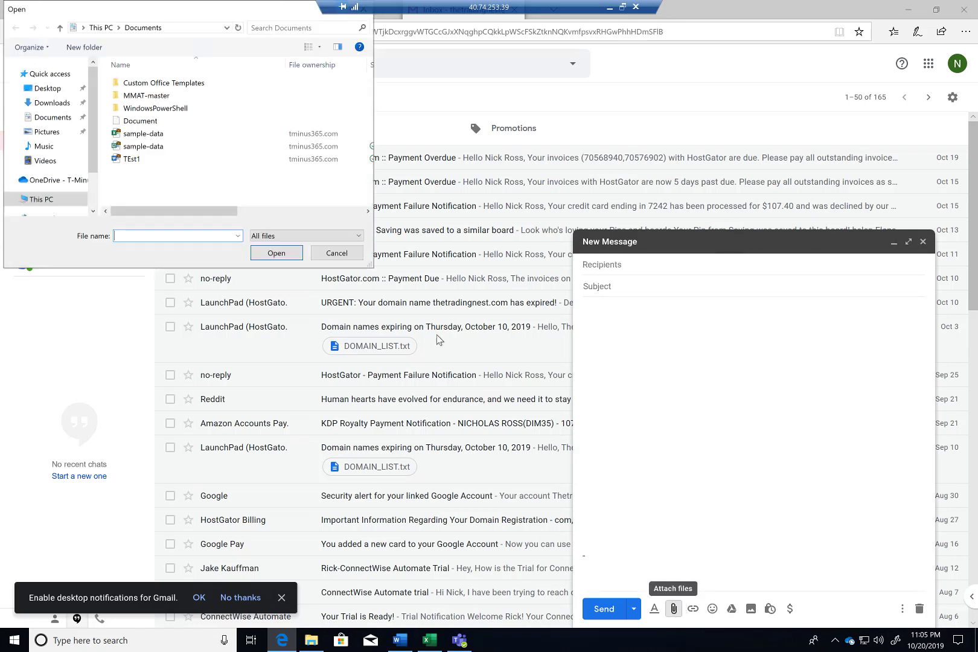
{"action": "left_click", "coordinate": [139, 161]}
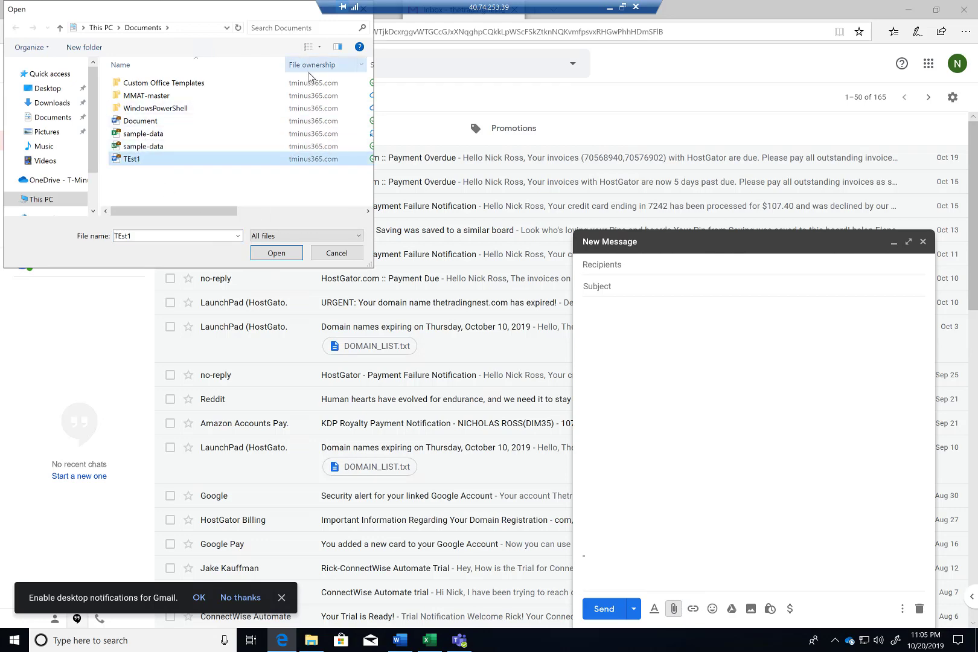
{"action": "left_click", "coordinate": [279, 254]}
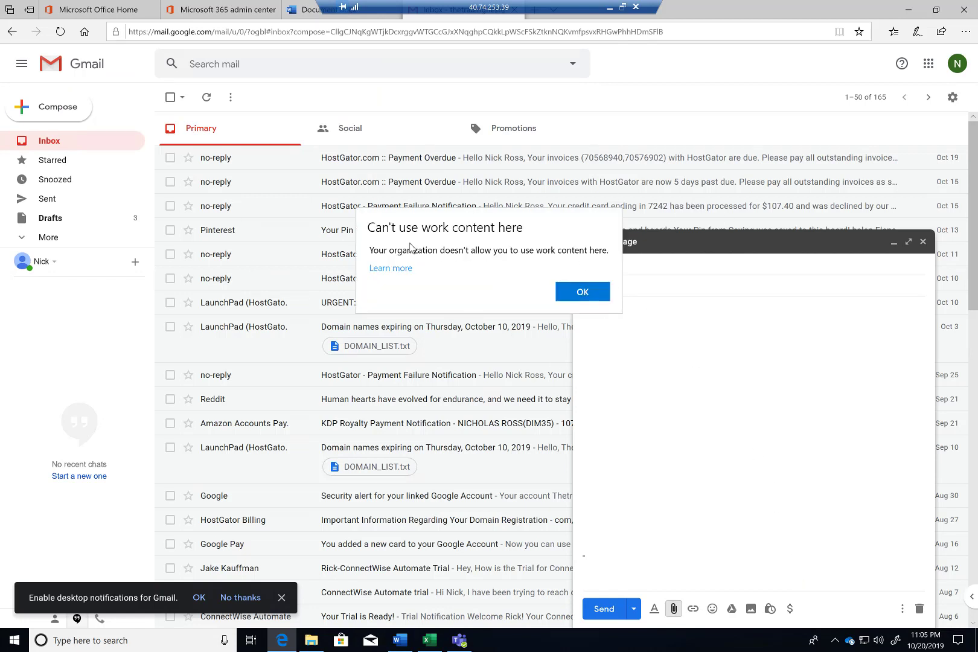
{"action": "left_click", "coordinate": [560, 297]}
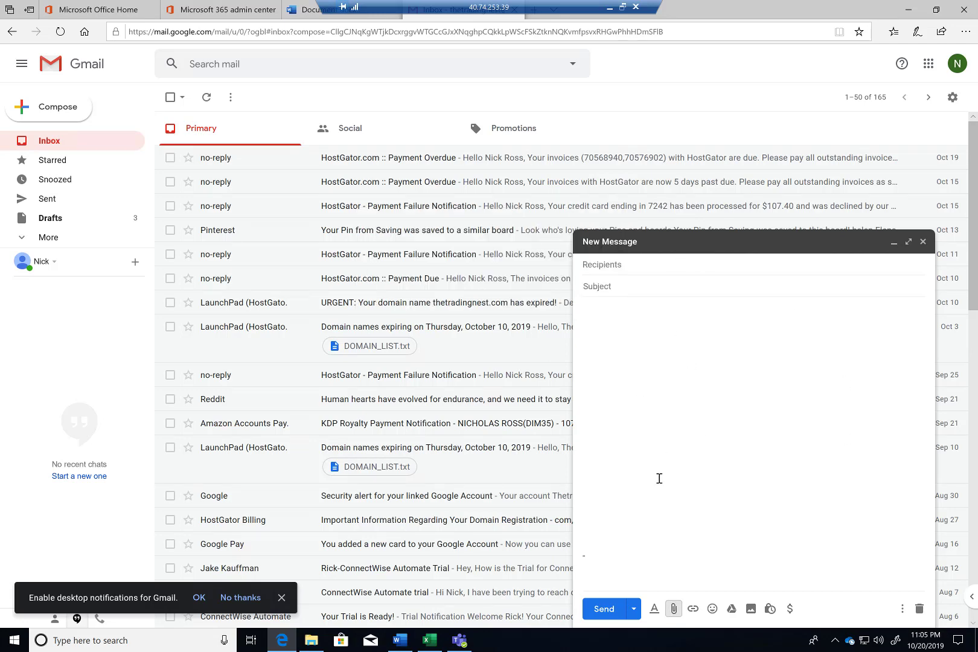
Step: Copy the selected text from Word document TEst1, attempt pasting into the Gmail body, dismiss the block
{"action": "left_click", "coordinate": [397, 641]}
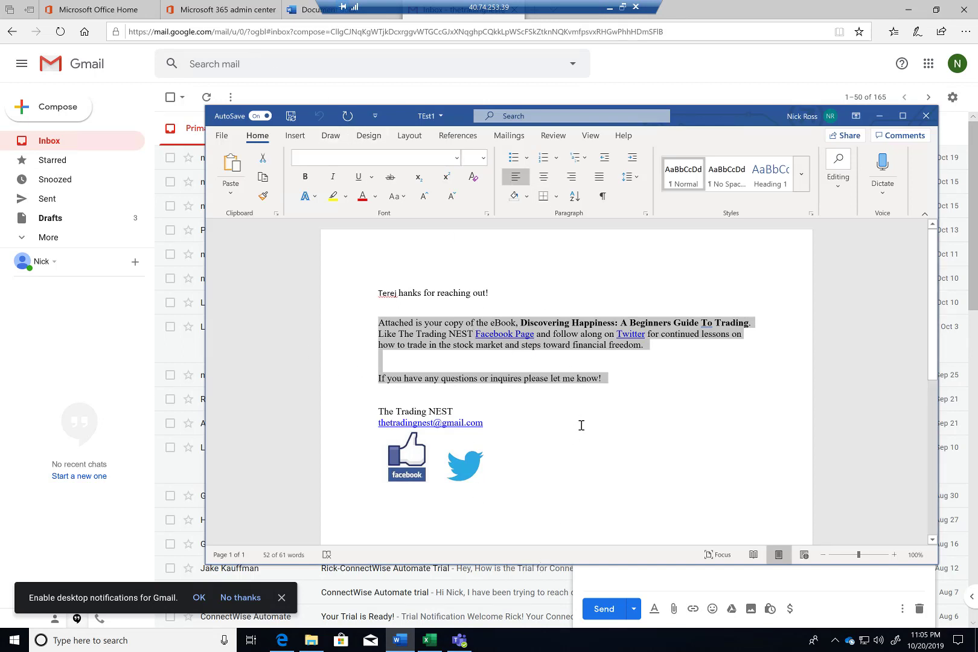
{"action": "right_click", "coordinate": [526, 341]}
{"action": "left_click", "coordinate": [571, 361]}
{"action": "key", "text": "alt+Tab"}
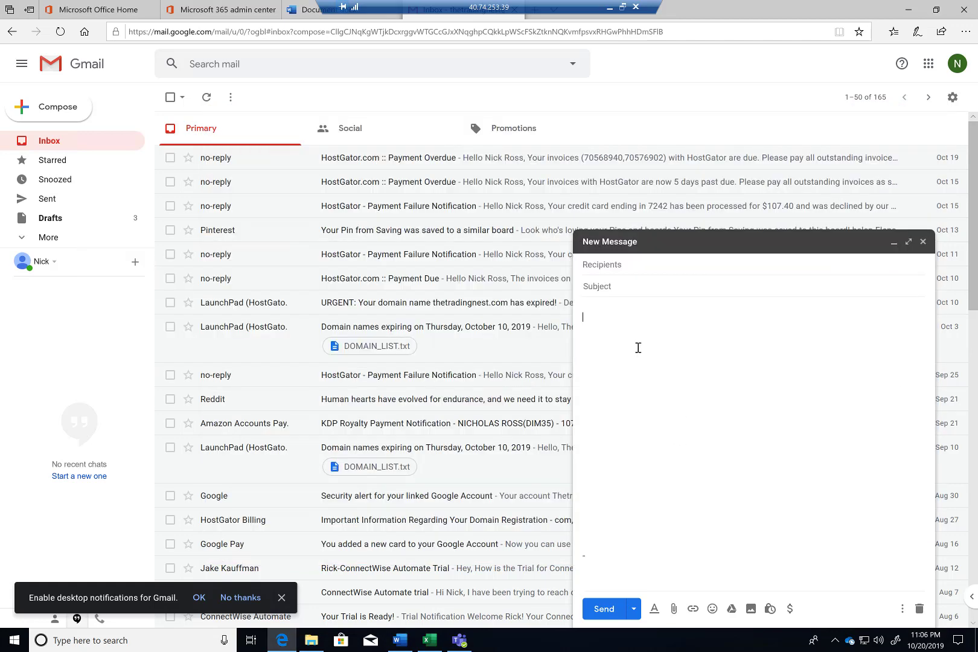
{"action": "right_click", "coordinate": [638, 348]}
{"action": "left_click", "coordinate": [661, 364]}
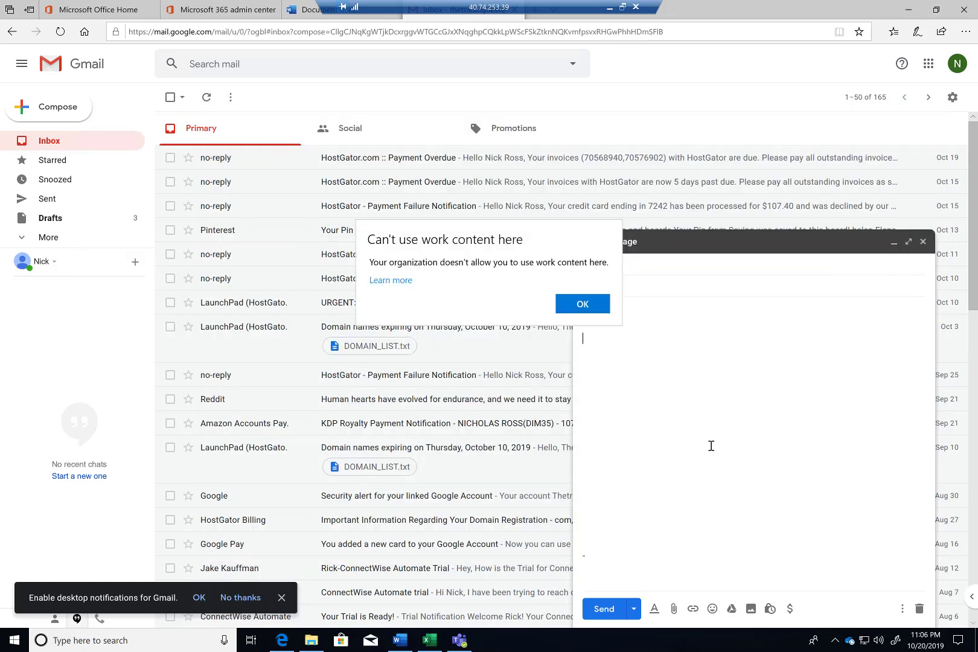
{"action": "left_click", "coordinate": [580, 306]}
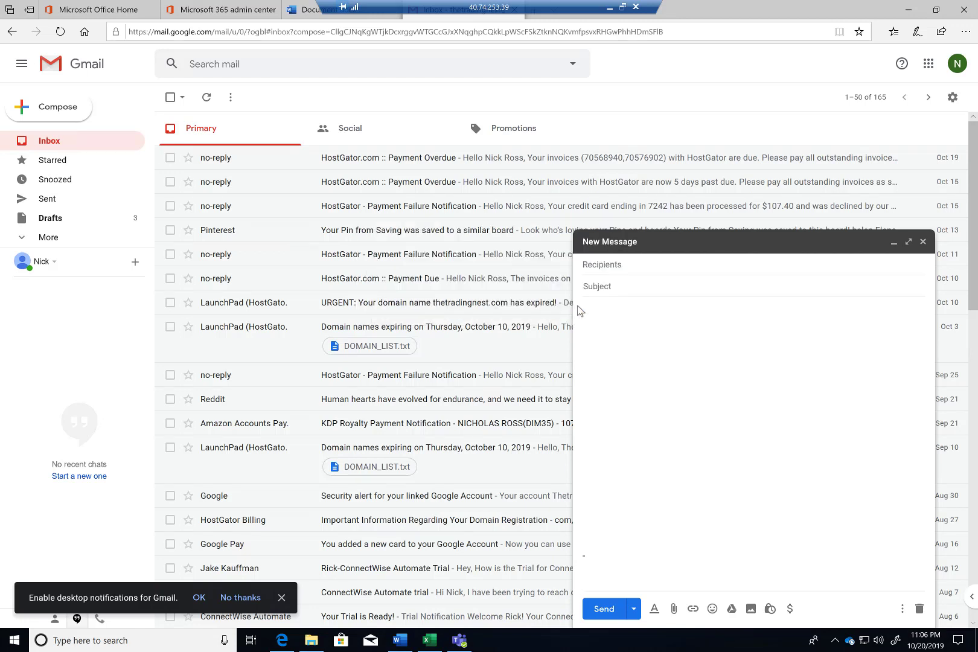
Step: Copy the PSPush message text from Teams, attempt pasting into the Gmail body, dismiss the block
{"action": "left_click", "coordinate": [460, 645]}
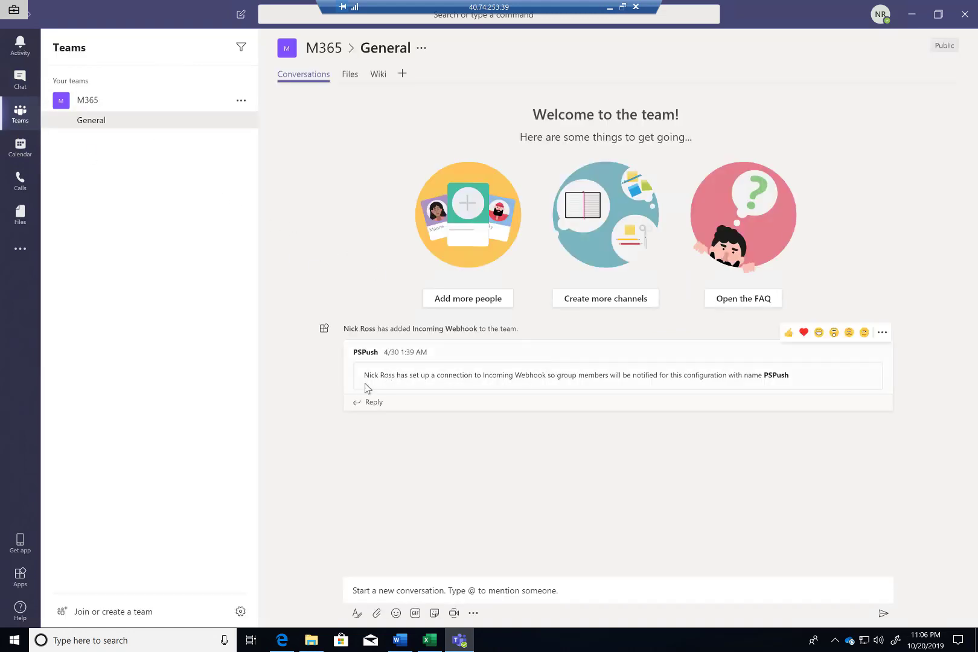
{"action": "left_click_drag", "start_coordinate": [364, 380], "coordinate": [800, 378]}
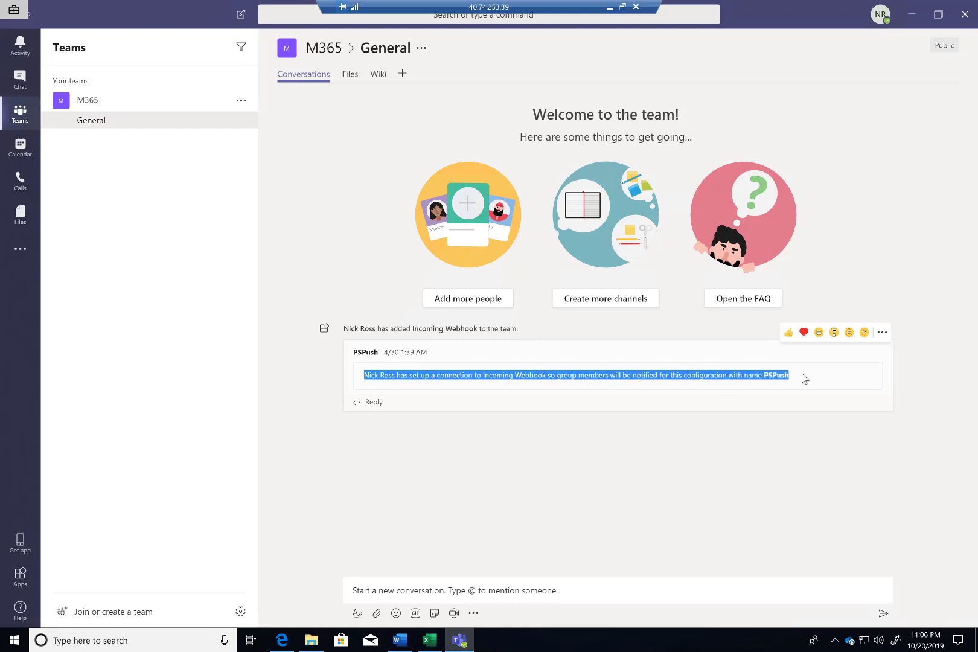
{"action": "key", "text": "ctrl+c"}
{"action": "key", "text": "alt+Tab"}
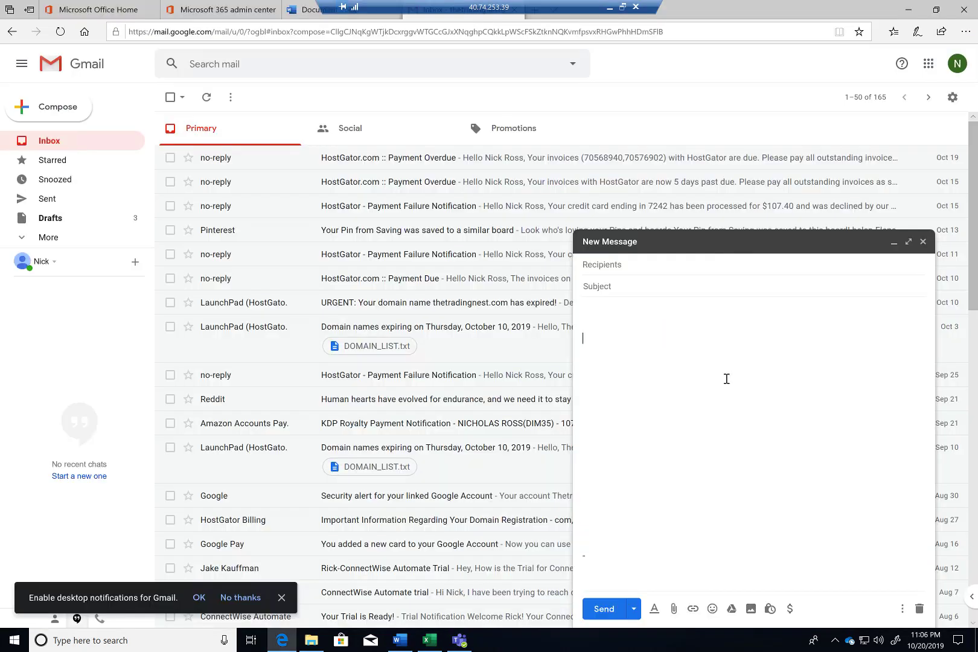
{"action": "right_click", "coordinate": [724, 377]}
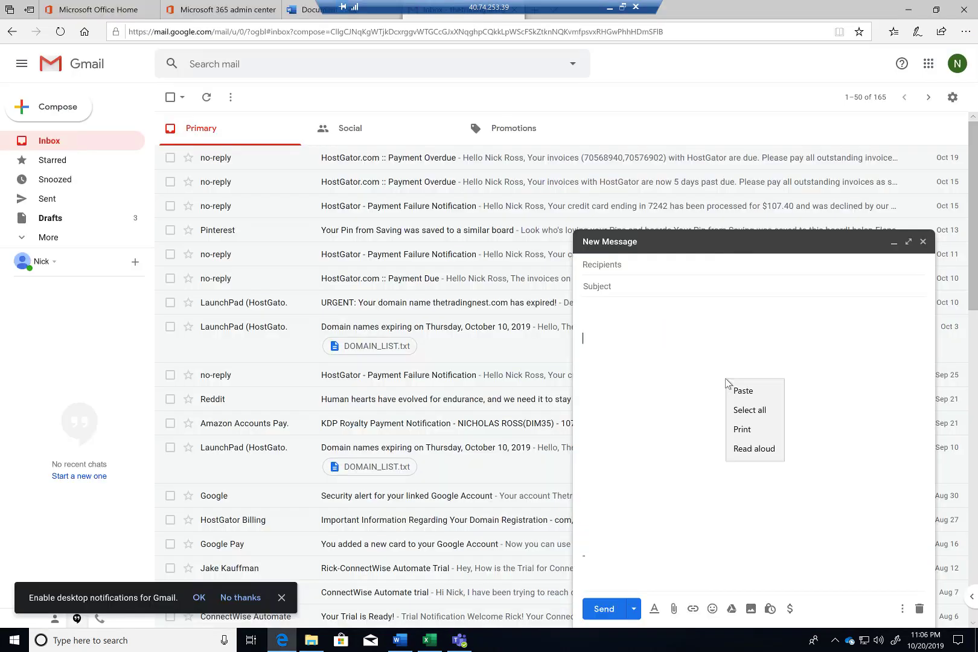
{"action": "left_click", "coordinate": [740, 391]}
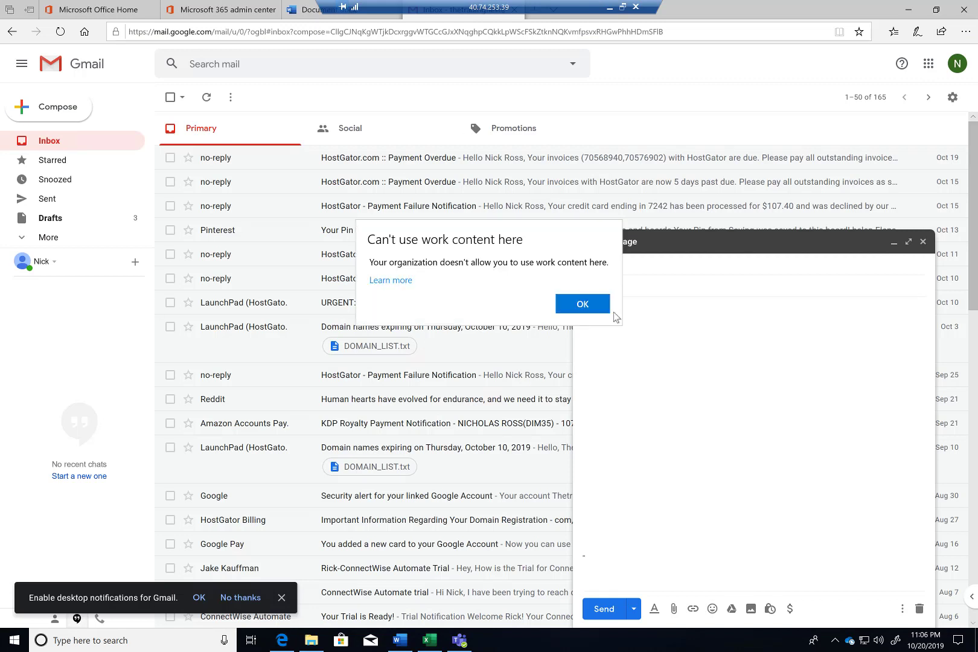
{"action": "left_click", "coordinate": [604, 303]}
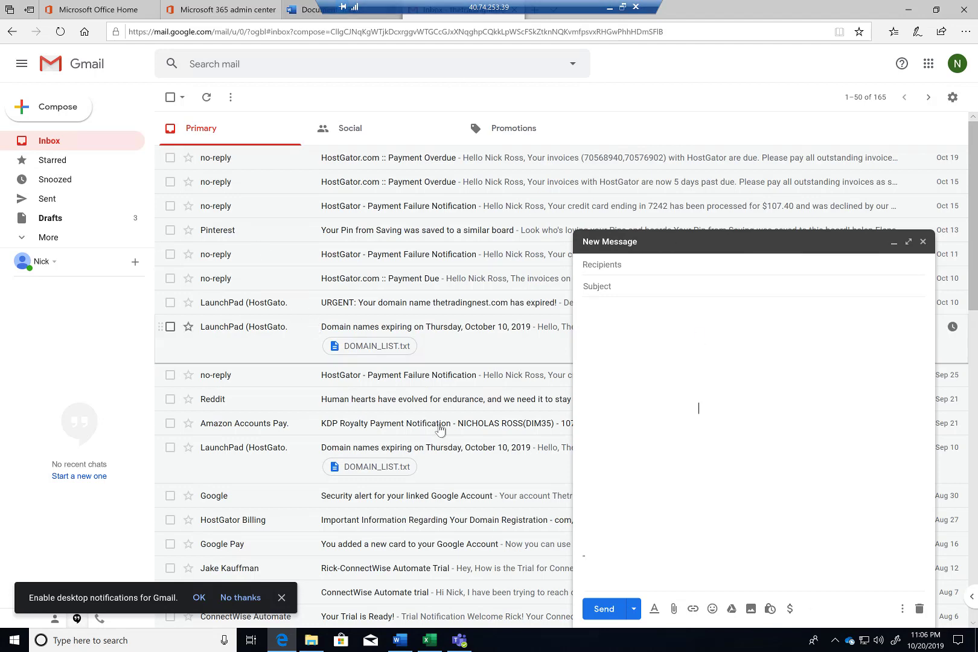
Step: Download sample-data.csv from the Teams General channel's Files tab to the device
{"action": "key", "text": "alt+Tab"}
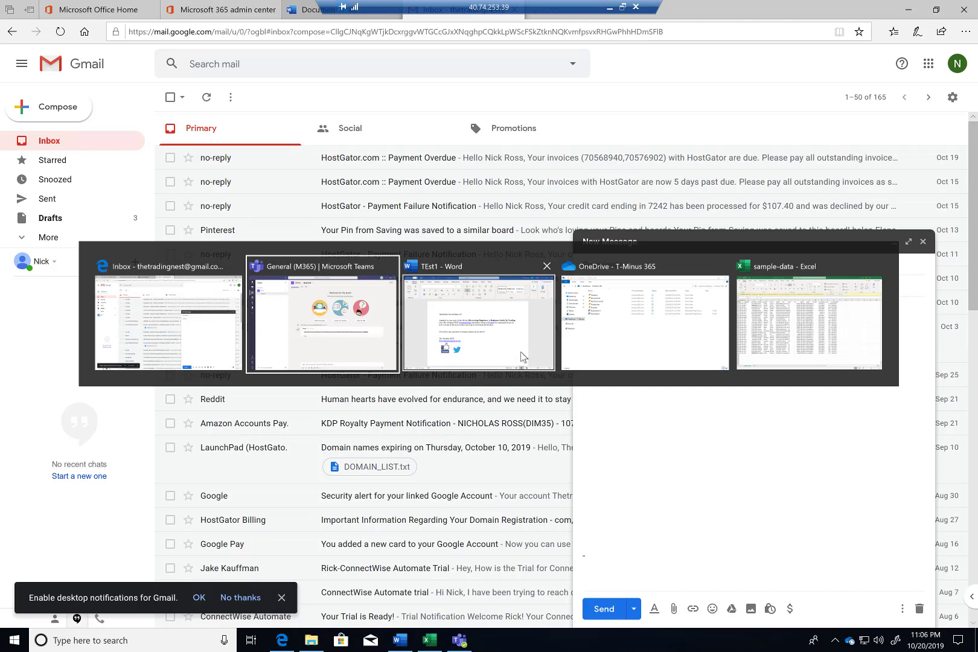
{"action": "key", "text": "alt+Tab"}
{"action": "key", "text": "alt+Tab"}
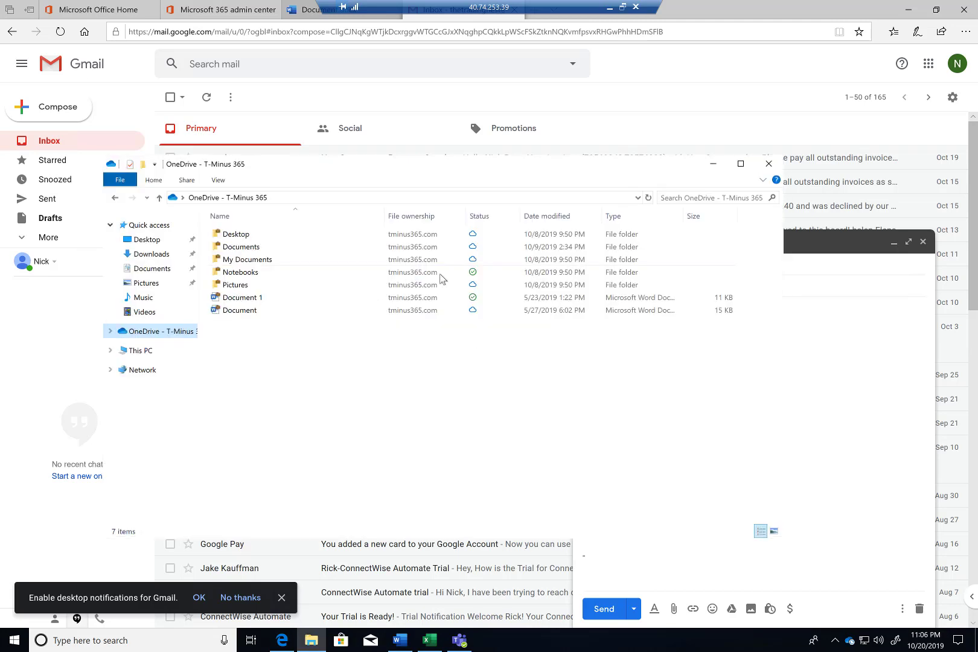
{"action": "key", "text": "alt+Tab"}
{"action": "key", "text": "alt+Tab"}
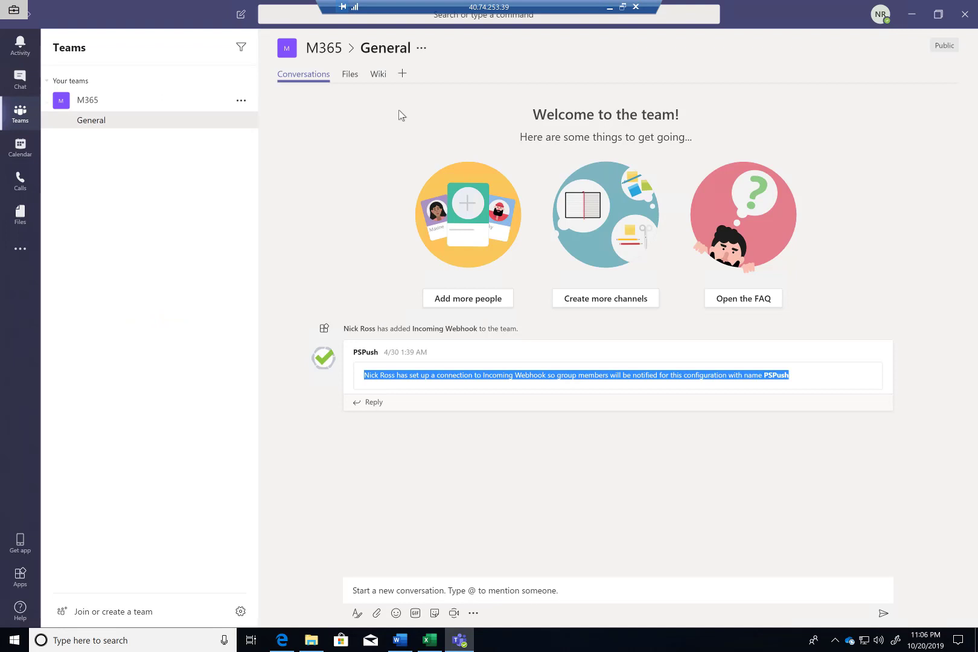
{"action": "left_click", "coordinate": [350, 74]}
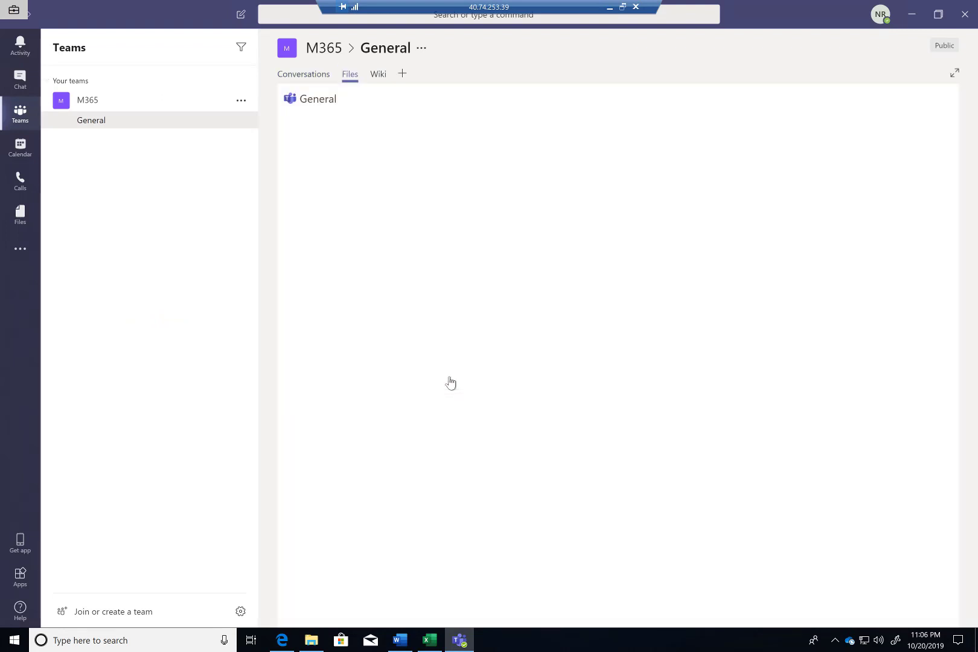
{"action": "left_click", "coordinate": [400, 195]}
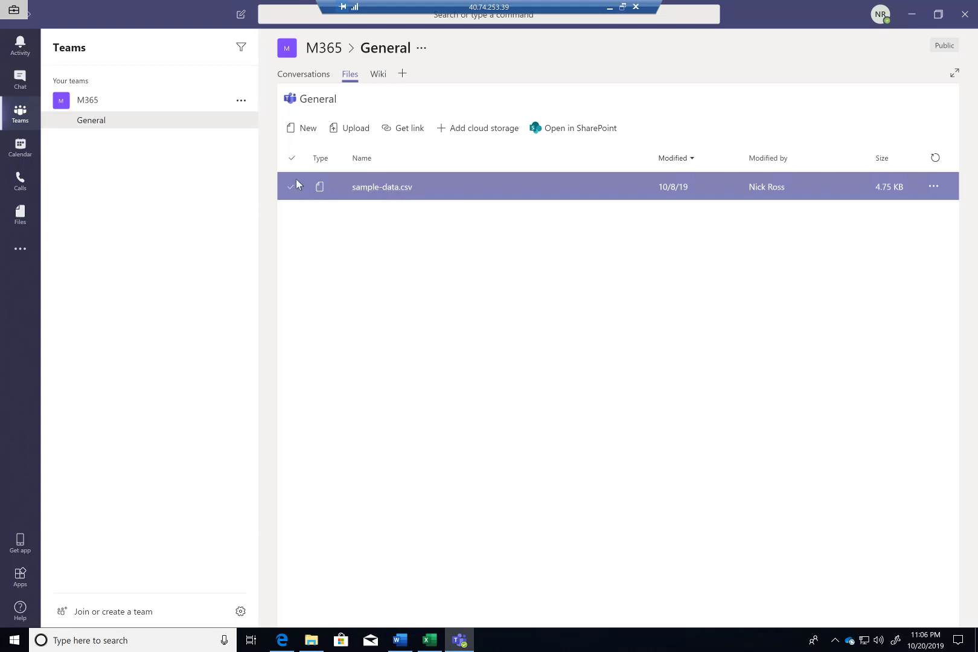
{"action": "left_click", "coordinate": [933, 186]}
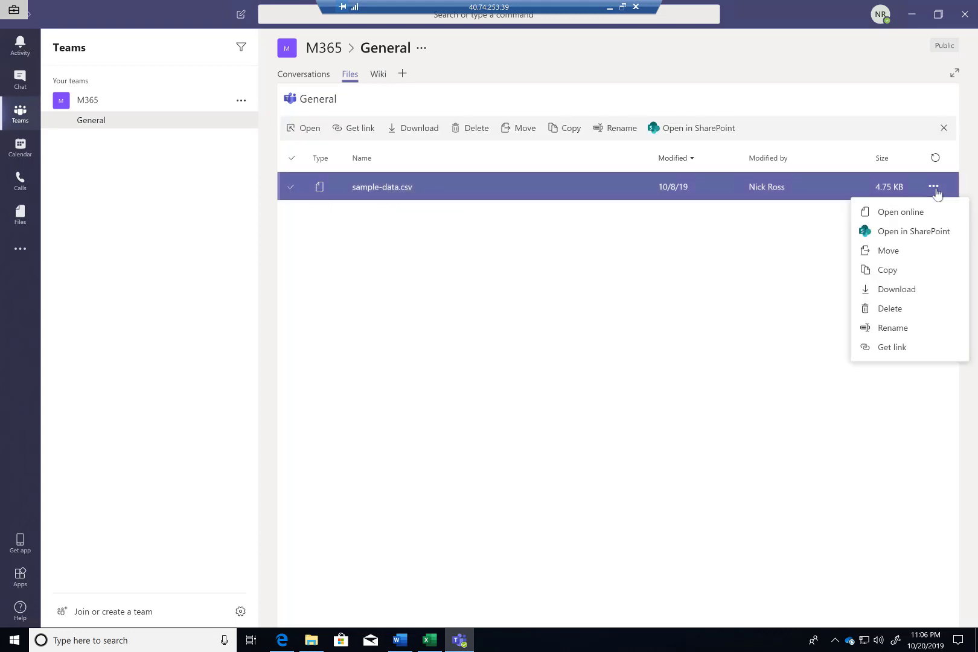
{"action": "left_click", "coordinate": [925, 290]}
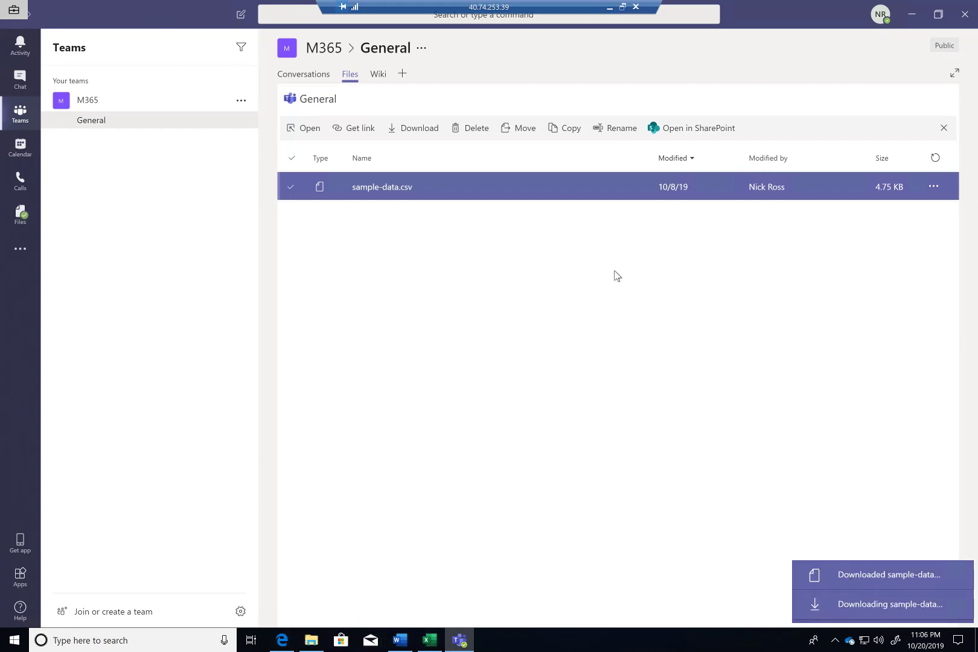
{"action": "key", "text": "alt+Tab"}
{"action": "key", "text": "alt+Tab"}
Step: Try attaching sample-data (1) from Downloads to the Gmail message and dismiss the block warning
{"action": "left_click", "coordinate": [672, 610]}
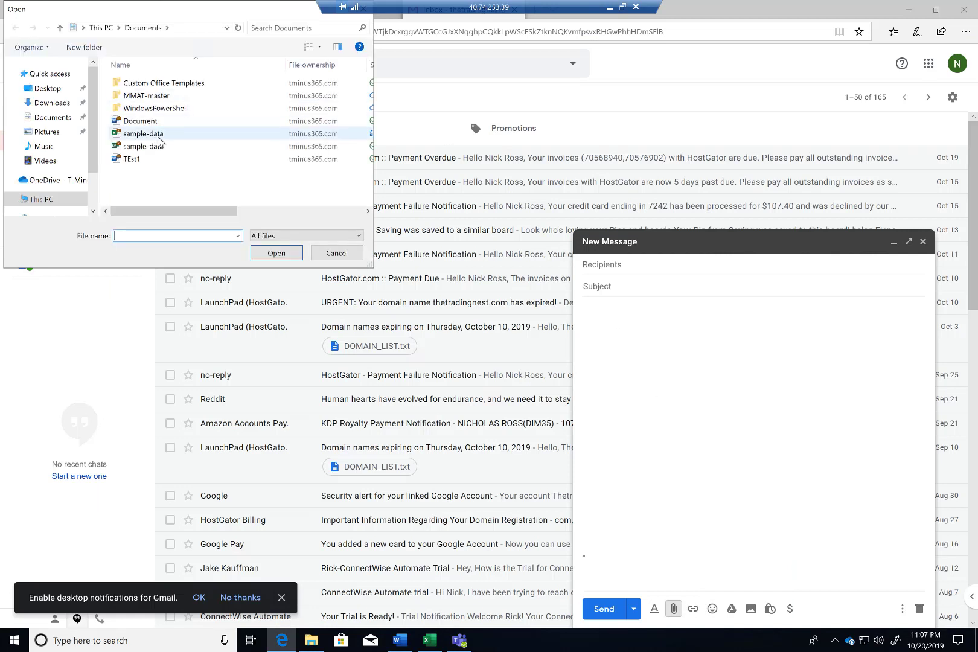
{"action": "left_click", "coordinate": [52, 103]}
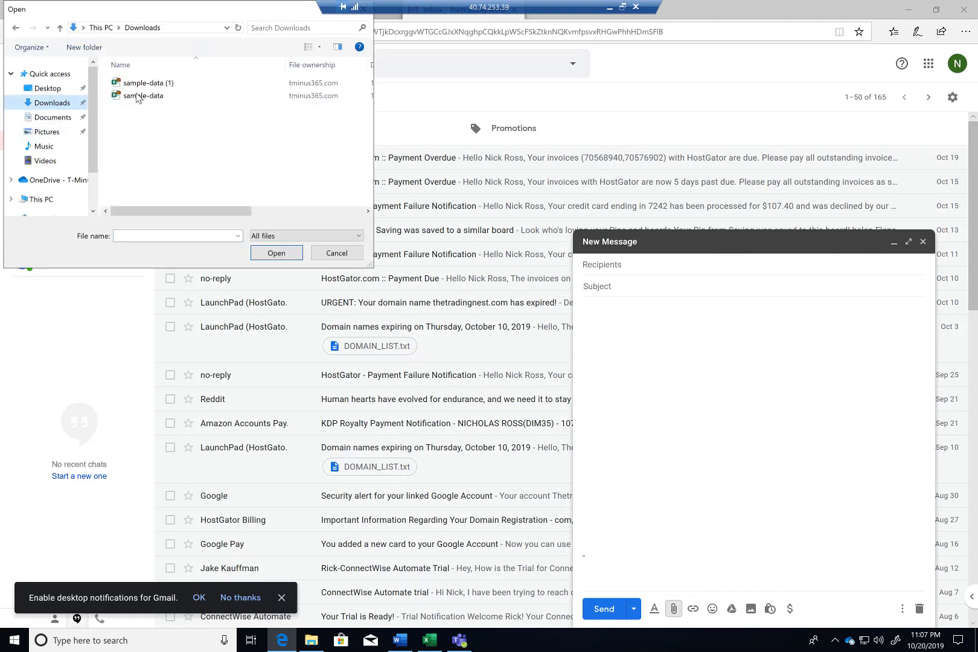
{"action": "left_click", "coordinate": [152, 82]}
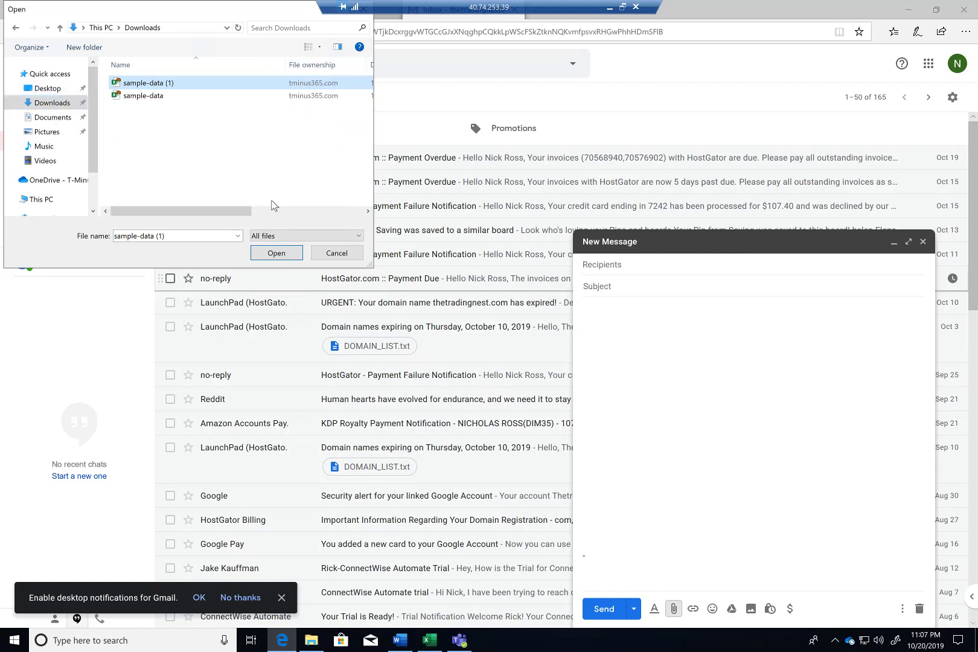
{"action": "left_click", "coordinate": [277, 253]}
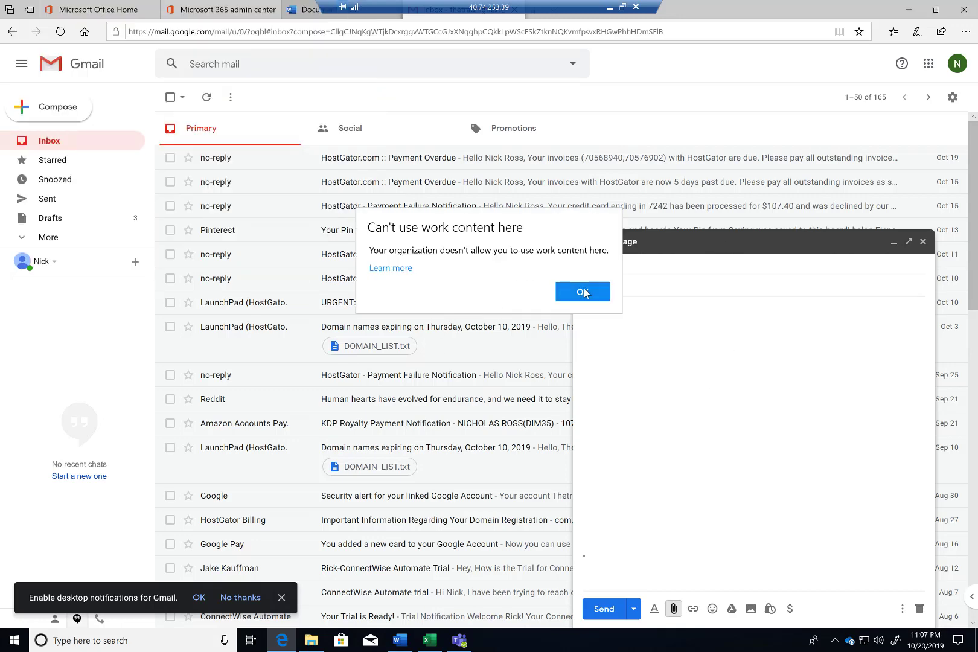
{"action": "left_click", "coordinate": [583, 292]}
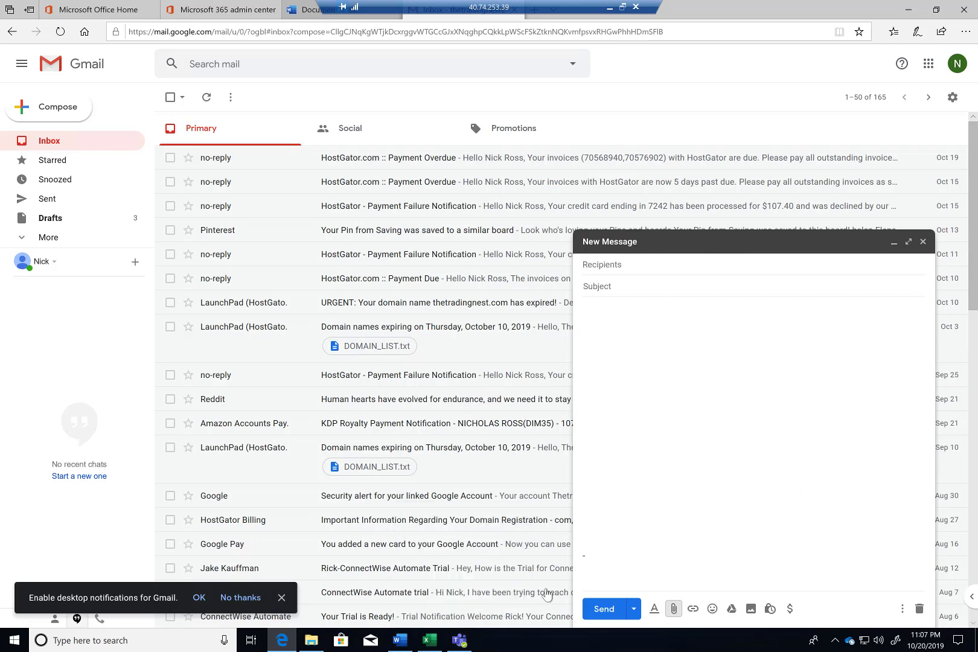
Step: Bring Microsoft Teams back to the front, showing the General channel's files with sample-data.csv
{"action": "left_click", "coordinate": [459, 645]}
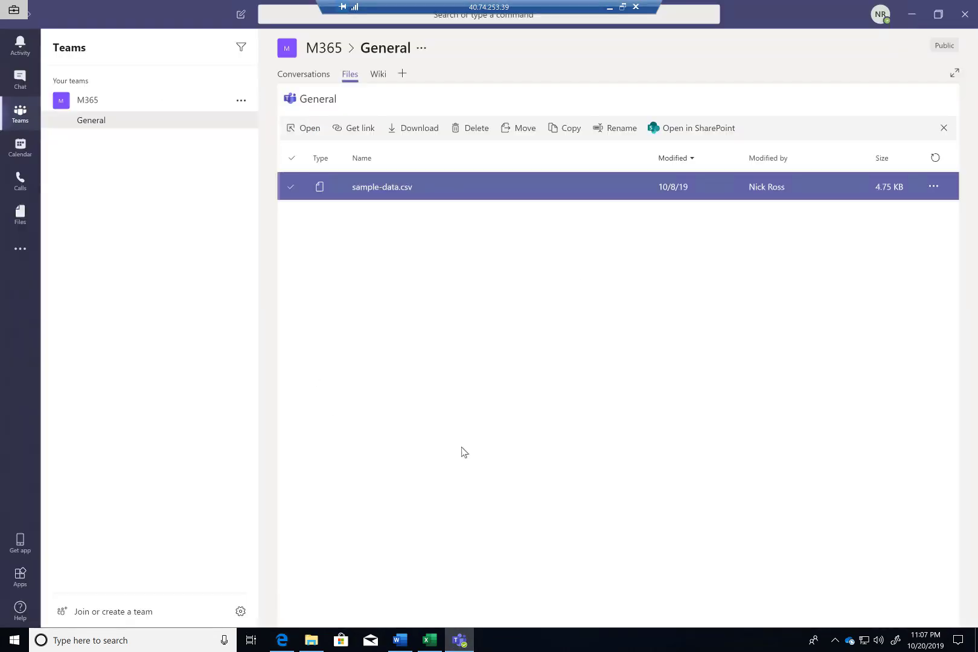